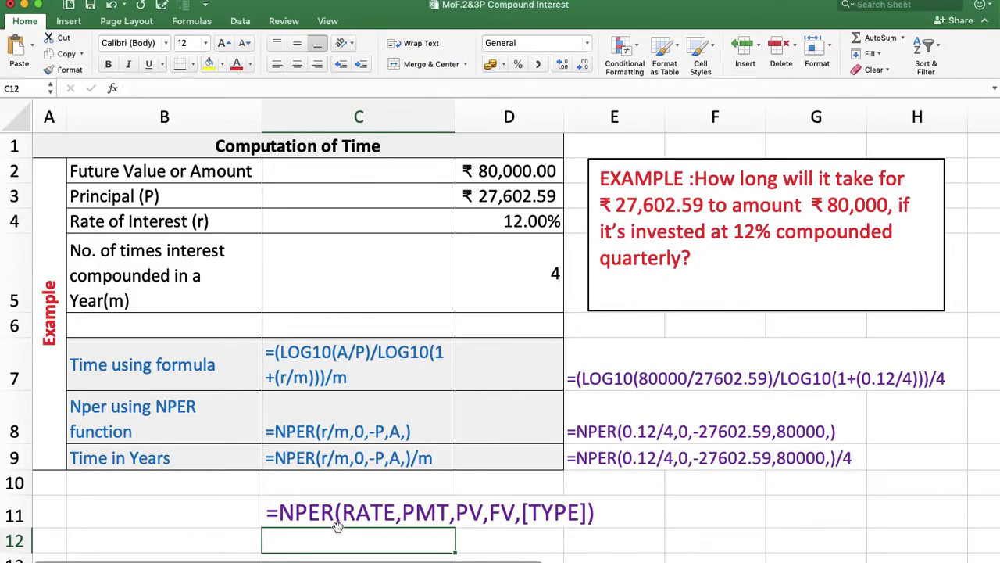
Begin the time formula in cell D7 with =(LOG10(D2/D3)/, dividing the future value by the principal inside the logarithm
click(473, 362)
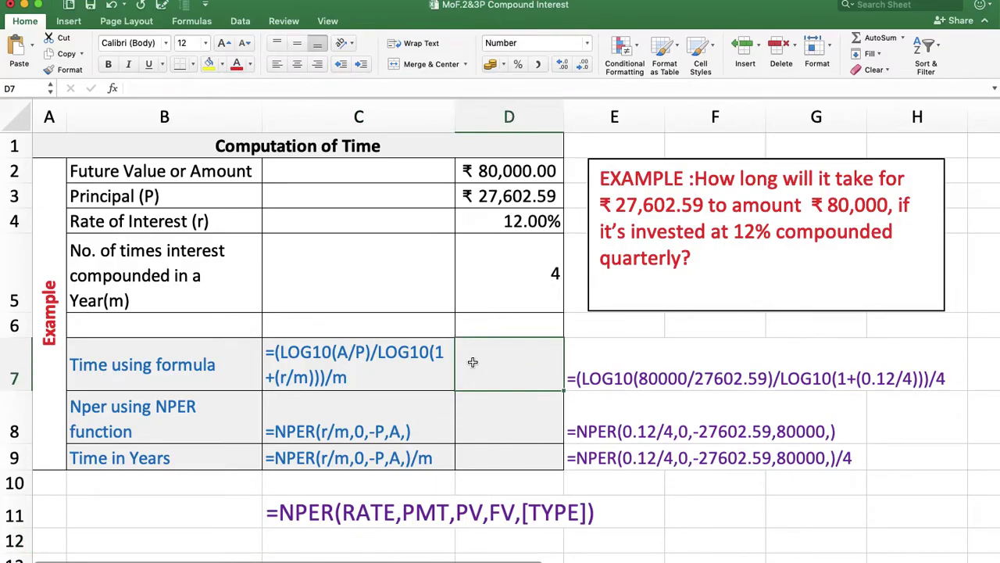
text(=)
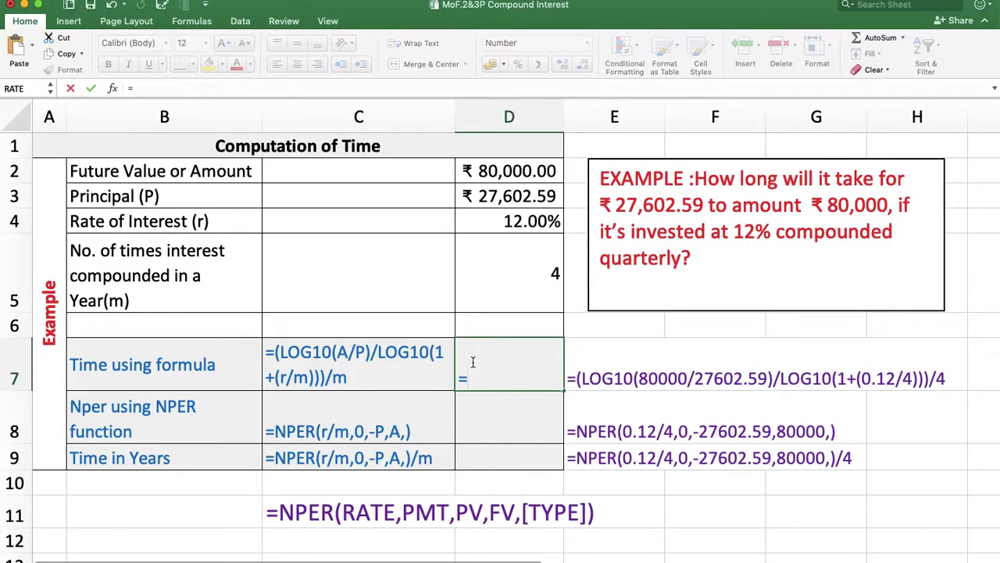
text((l)
click(491, 412)
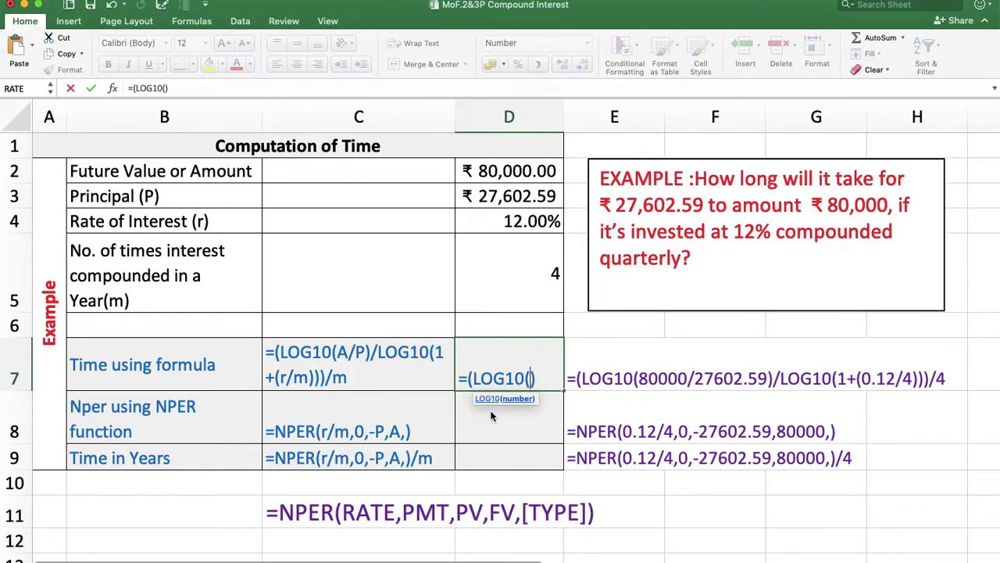
click(498, 172)
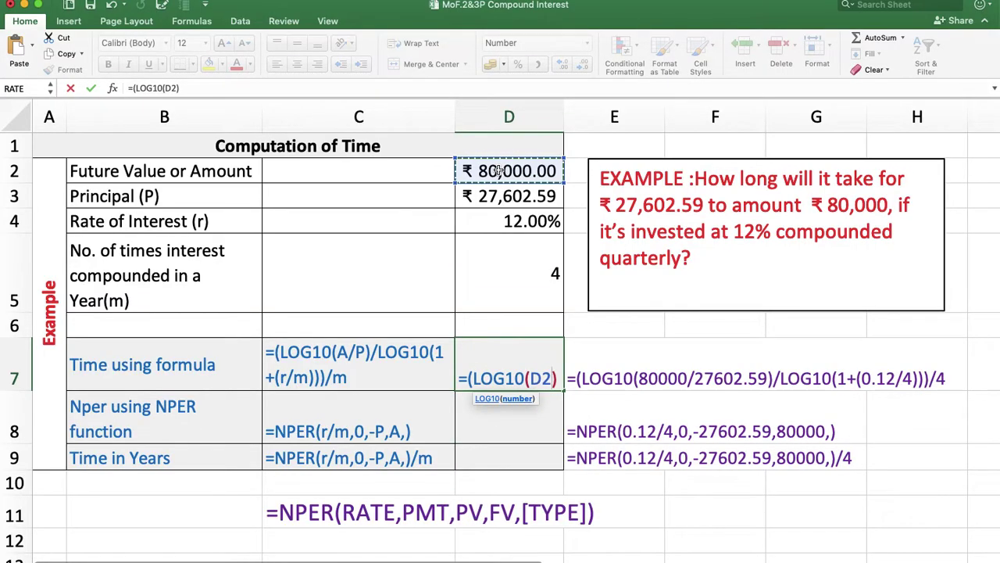
text(/)
click(506, 196)
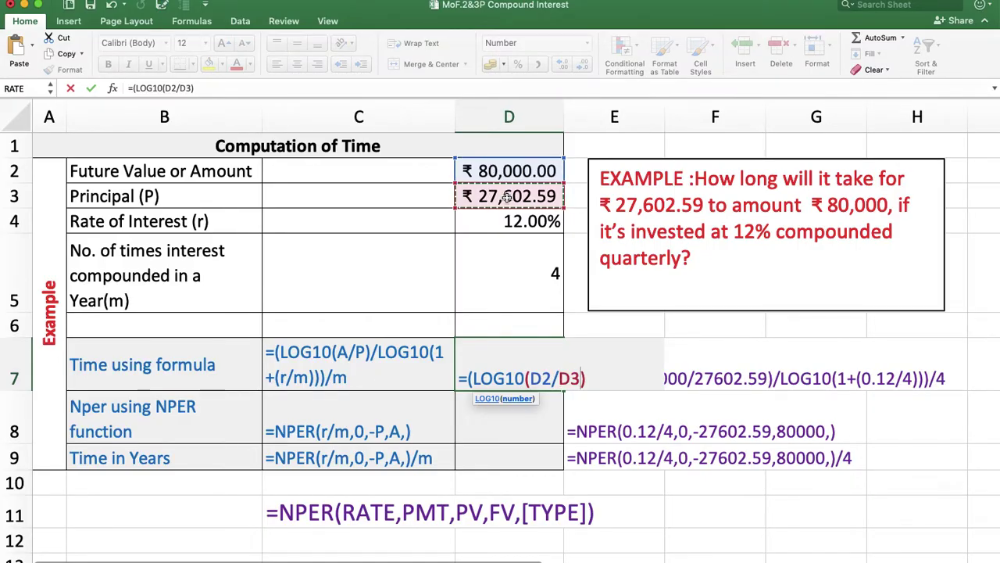
text()/)
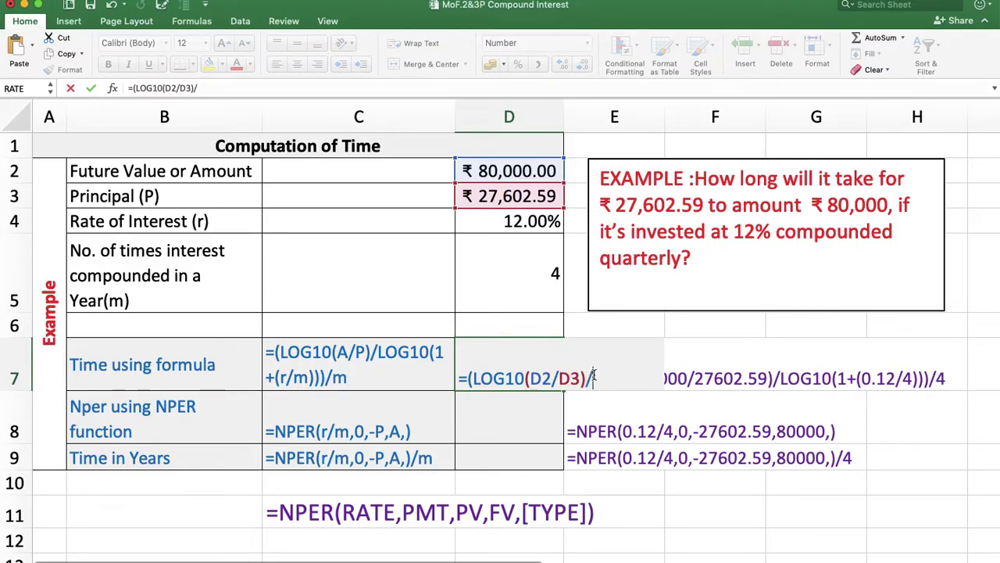
Add LOG10(1+(D4/D5)) as the divisor in the D7 formula, using the interest rate and compounding frequency
text(L)
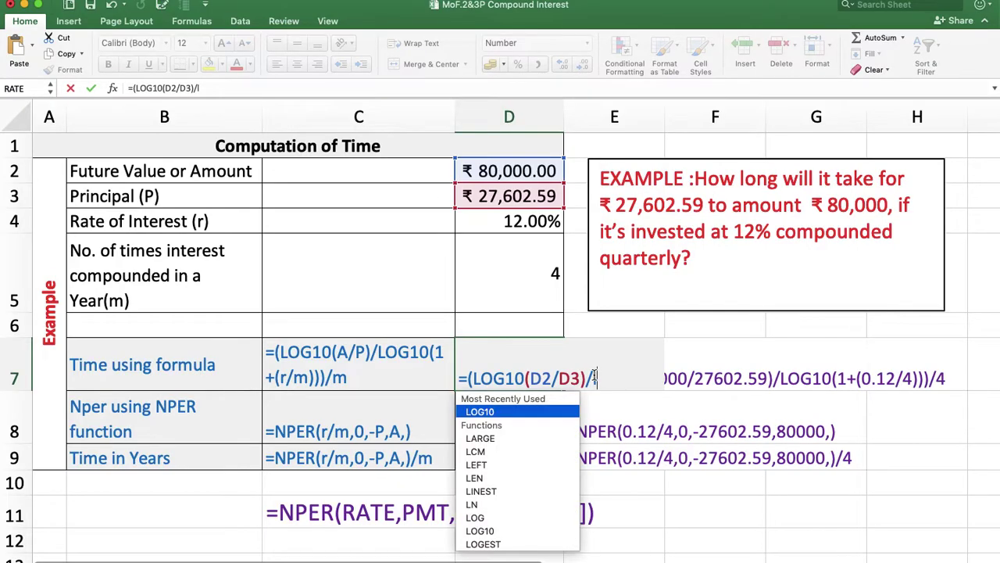
double_click(529, 413)
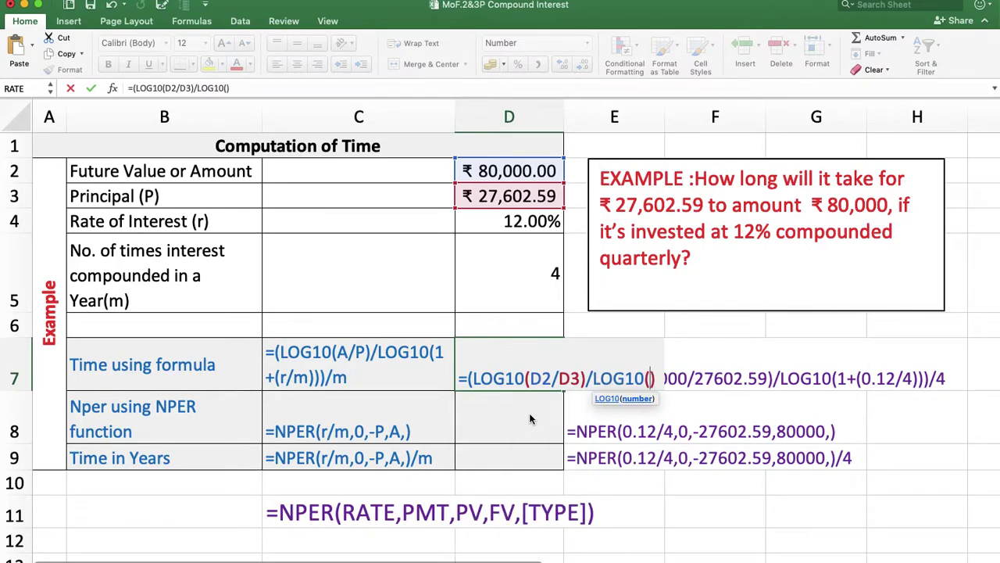
text(1+)
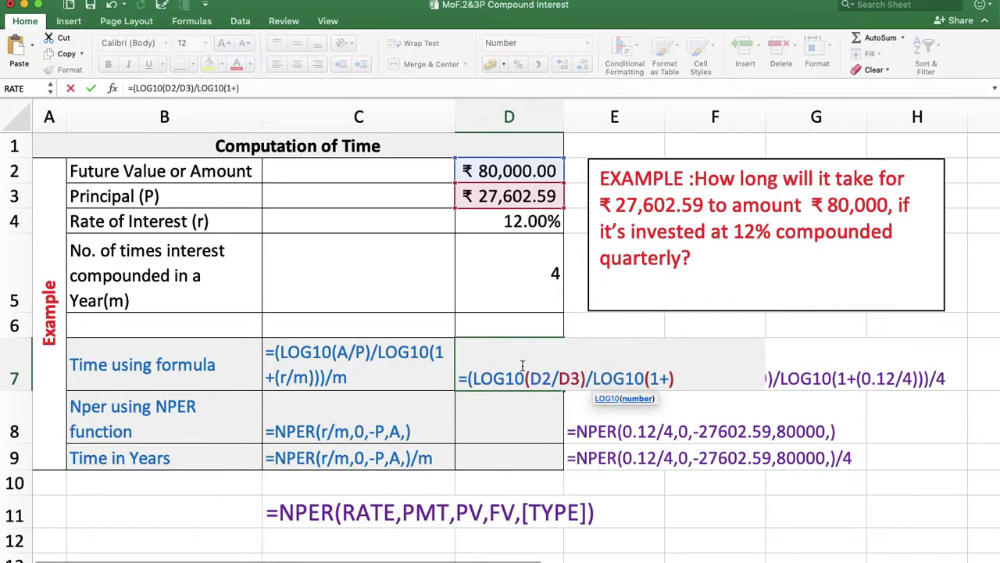
text(()
click(519, 229)
text(/)
click(537, 275)
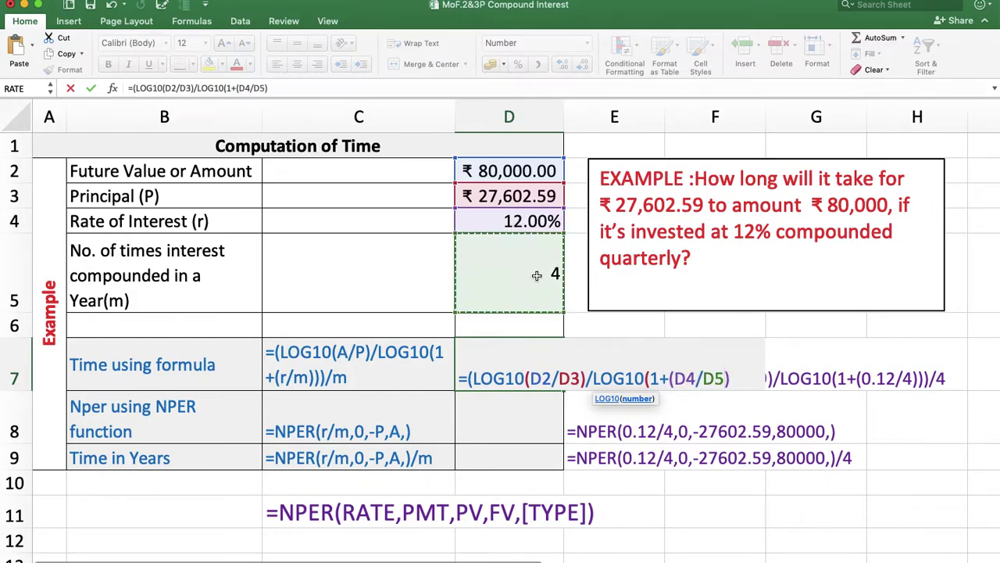
text(()
key(BackSpace)
text()))
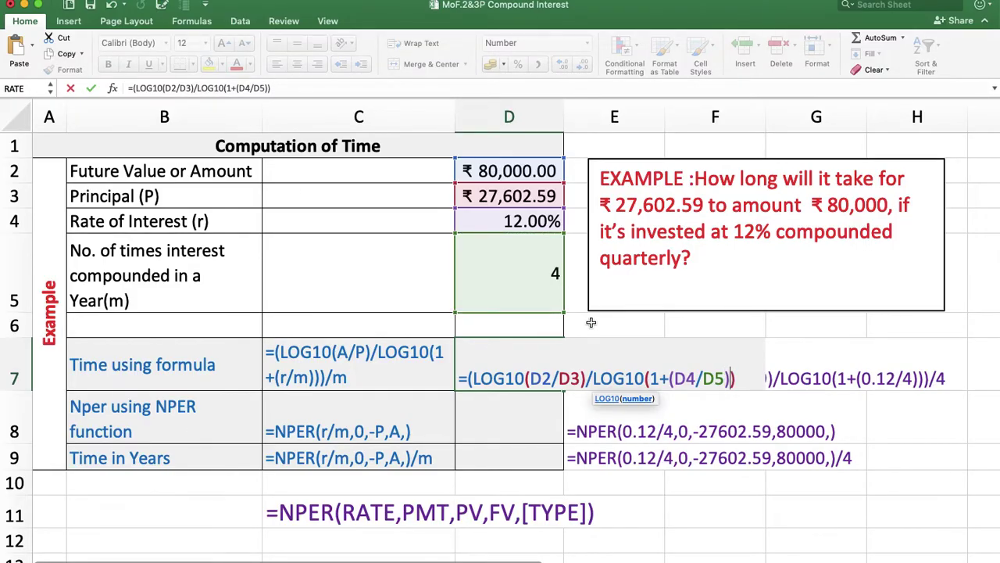
Close the outer bracket of the D7 formula, divide it by D5 and commit it
text()/)
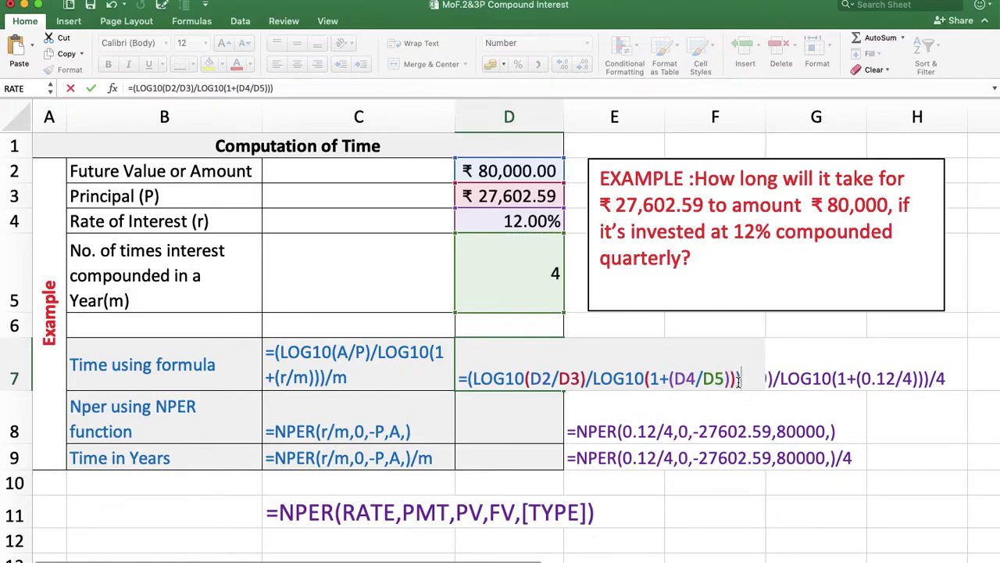
click(547, 282)
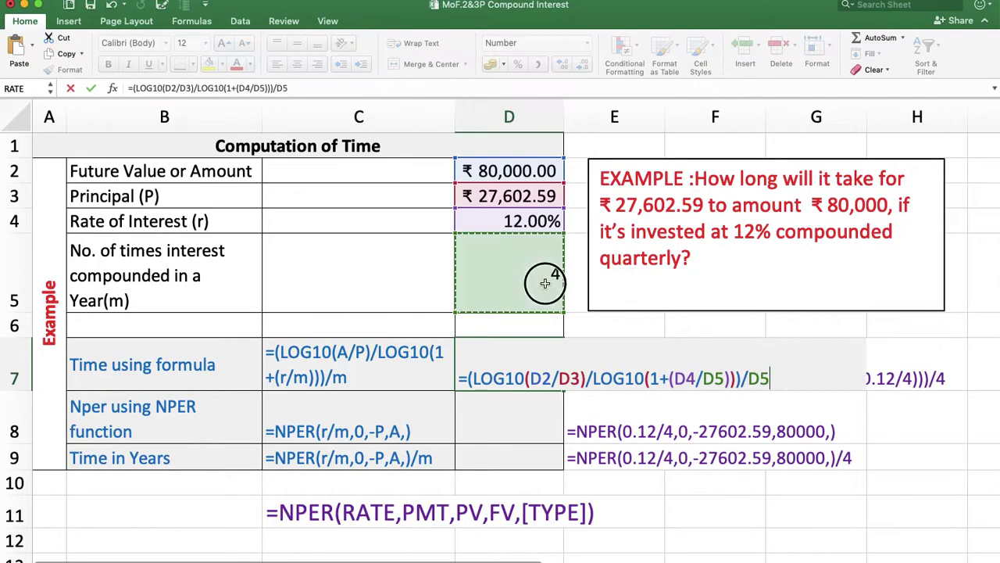
key(Return)
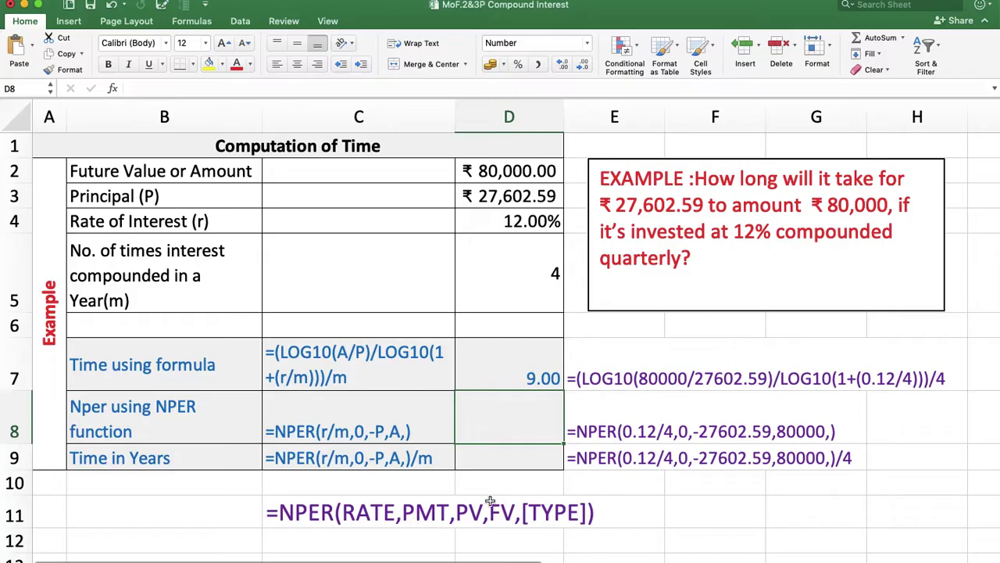
Start an NPER function in cell D8 with D4/D5 as the rate argument
click(485, 433)
text(=)
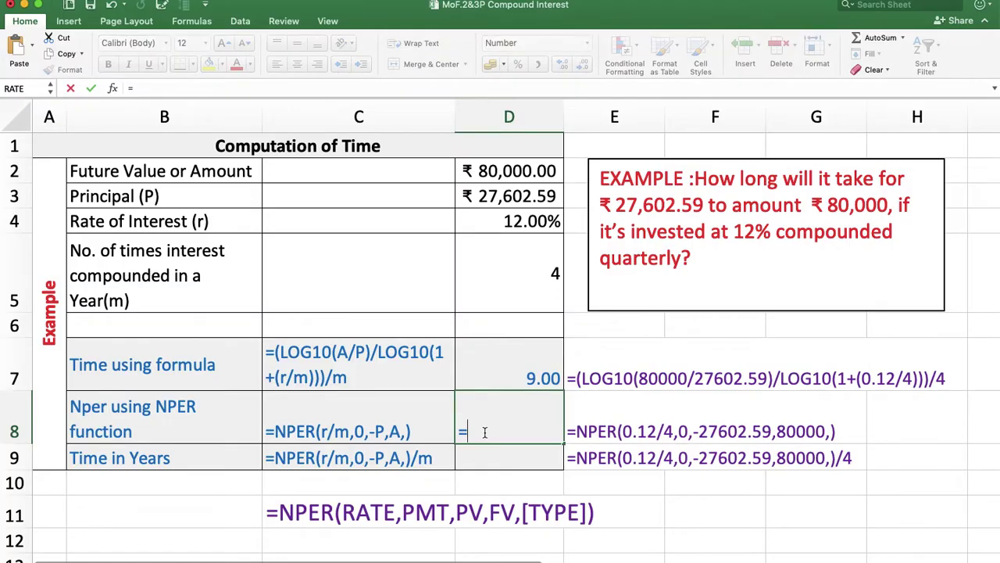
text(n)
double_click(488, 463)
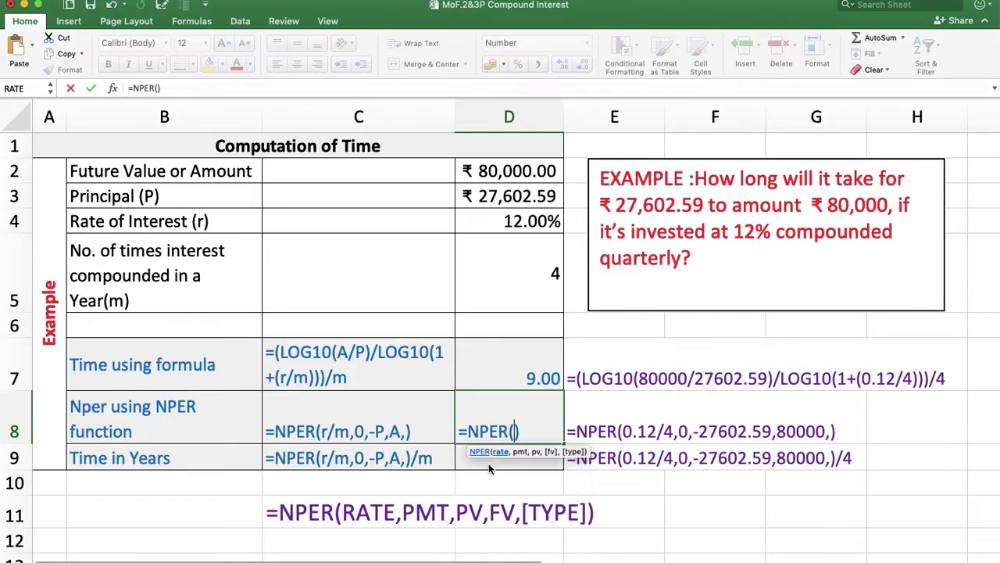
click(520, 224)
text(/)
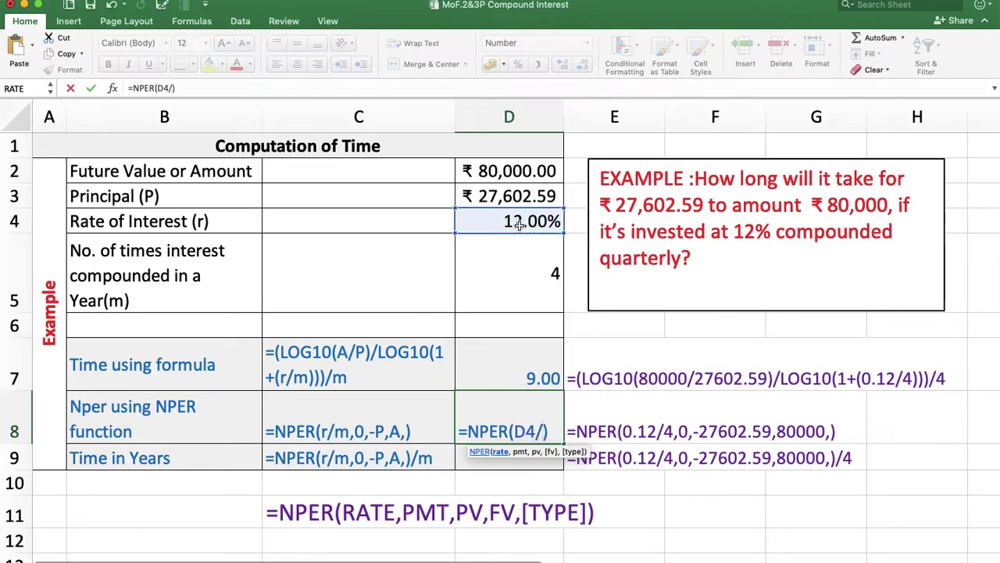
click(530, 280)
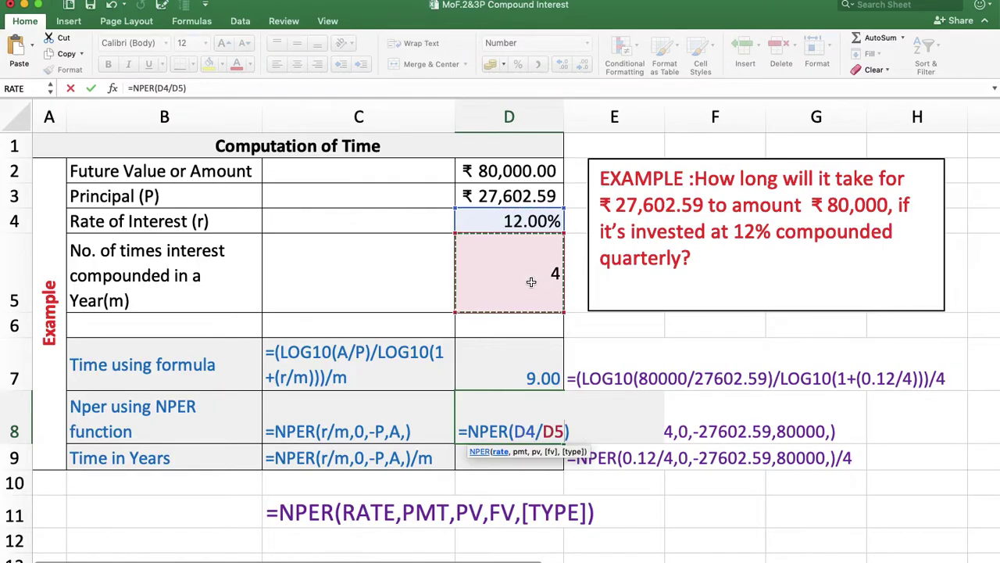
text(,)
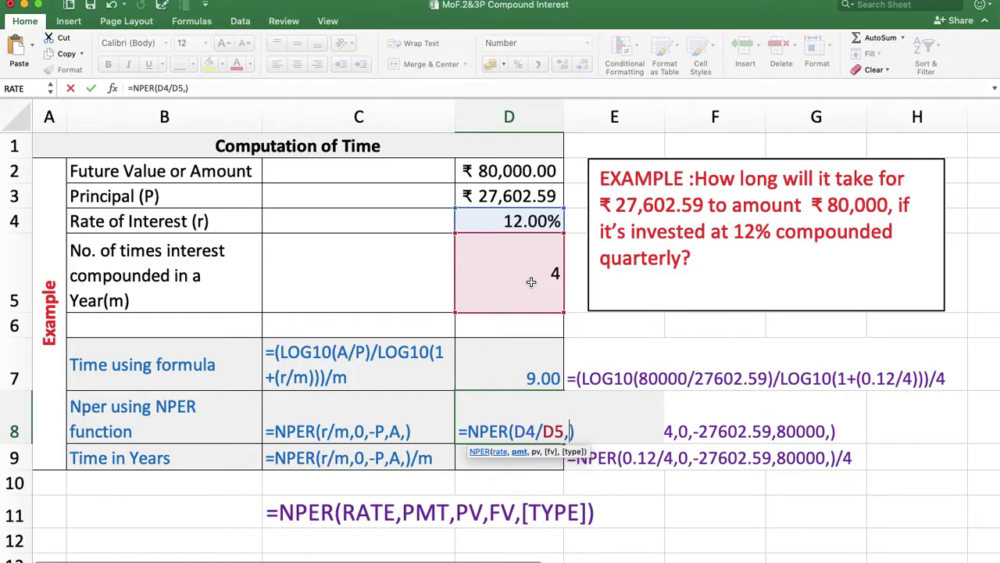
Complete the D8 NPER function with payment 0, present value -D3, future value D2 and an empty type, and commit it
text(0,)
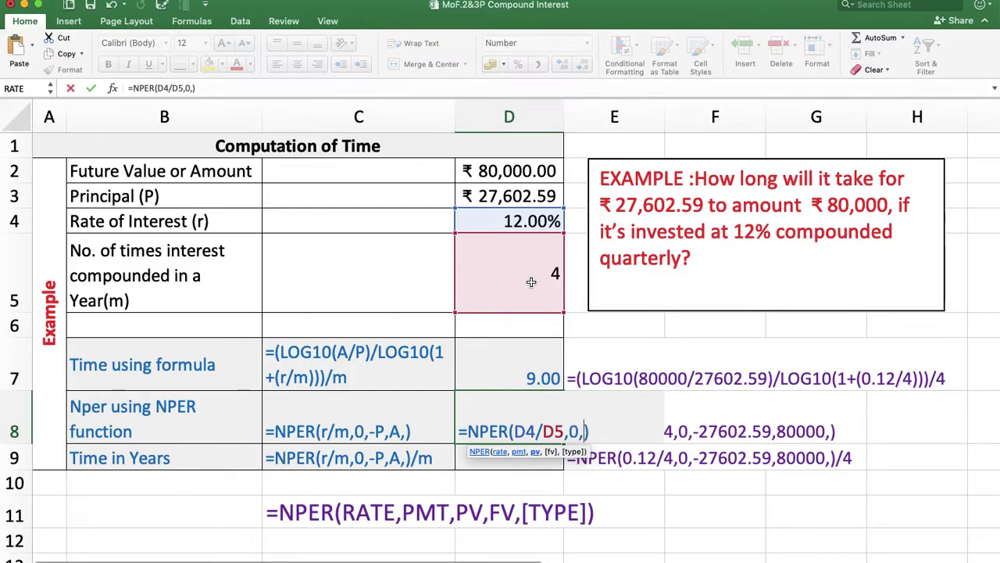
text(-)
click(506, 199)
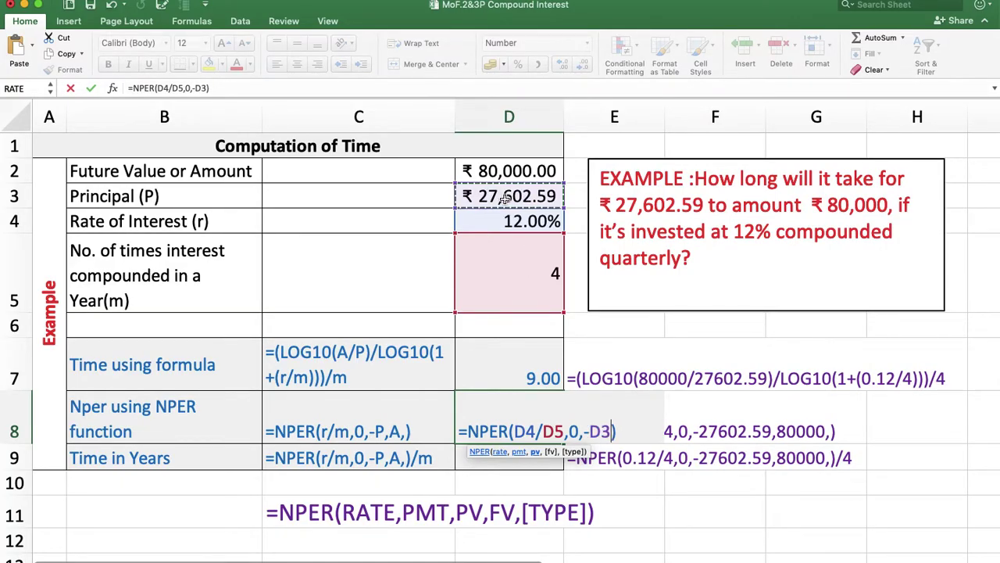
text(,)
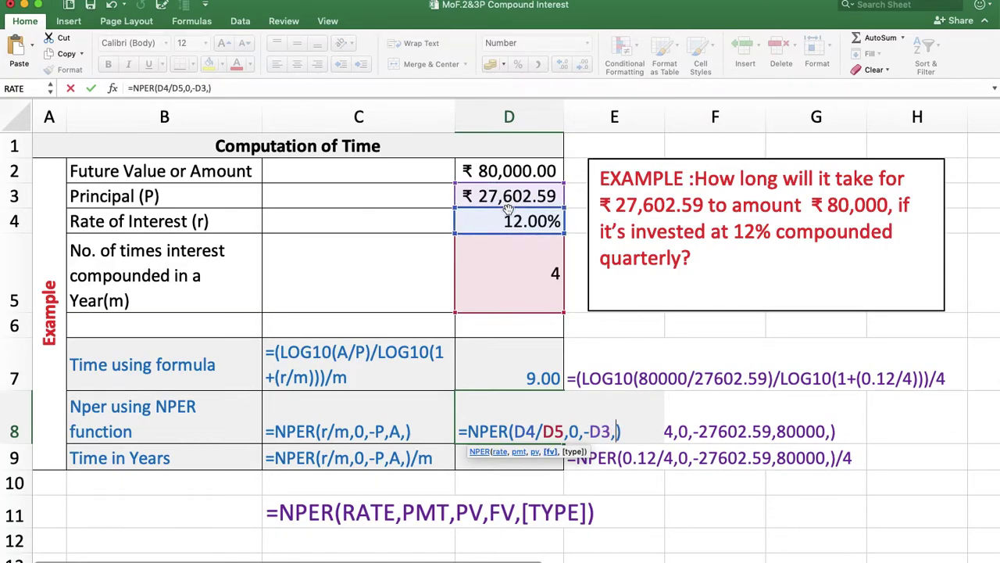
click(500, 173)
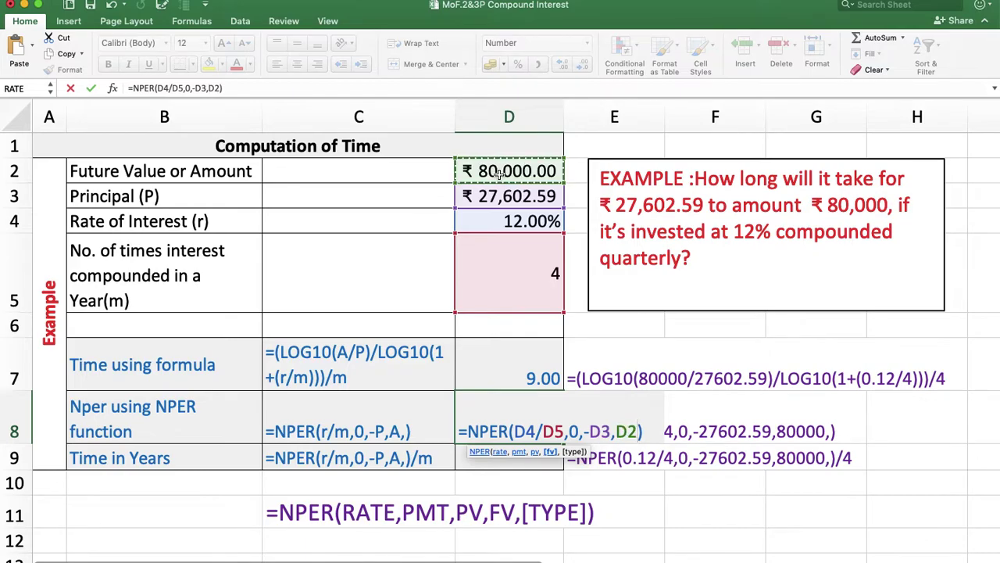
text(,)
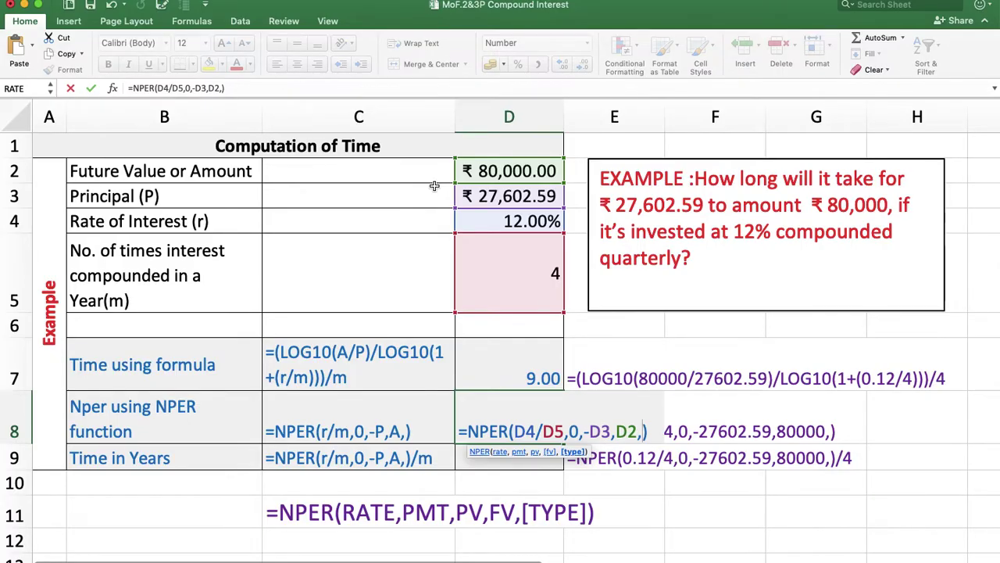
key(Return)
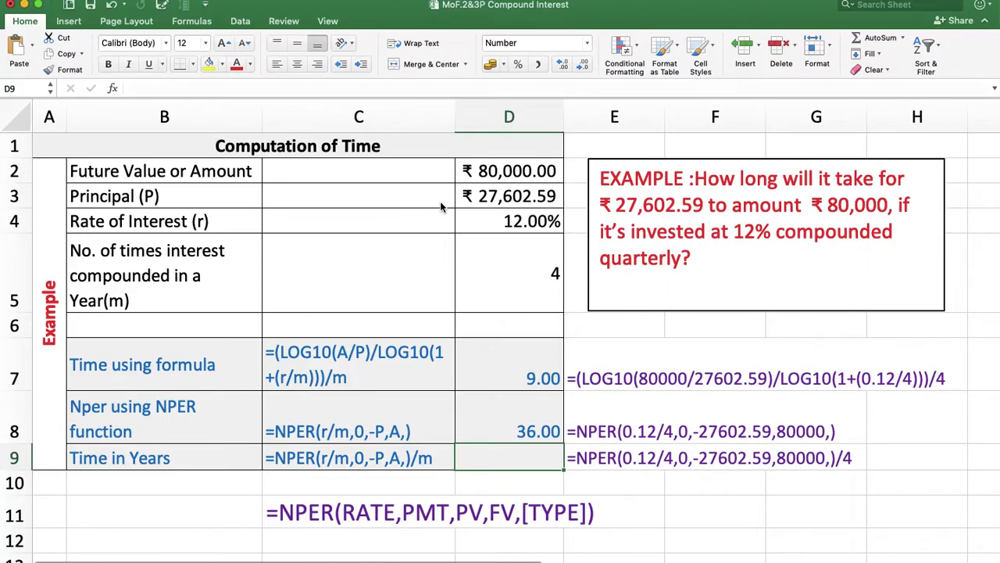
Start an NPER function in the Time in Years cell D9 with D4/D5 as the rate argument
click(478, 453)
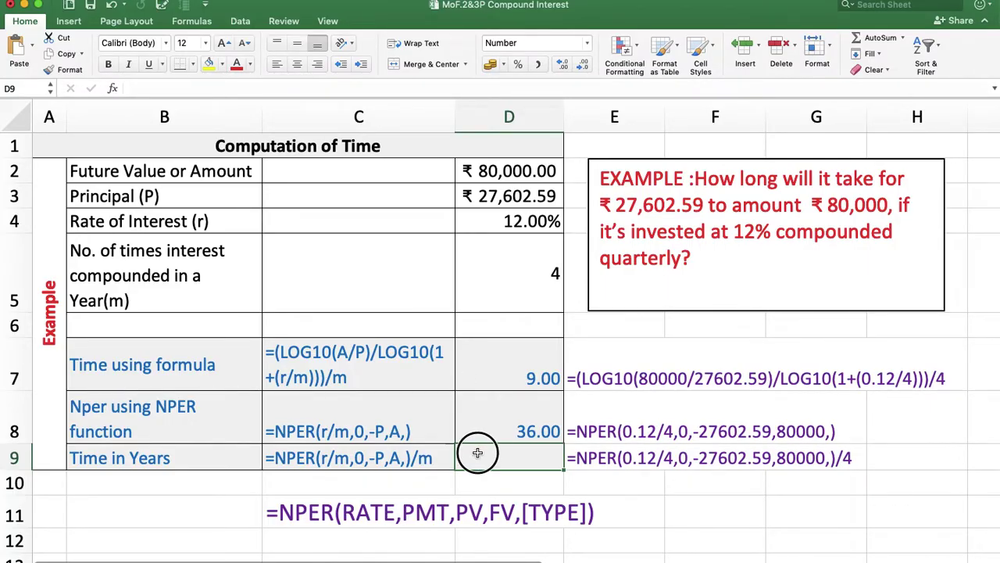
text(=n)
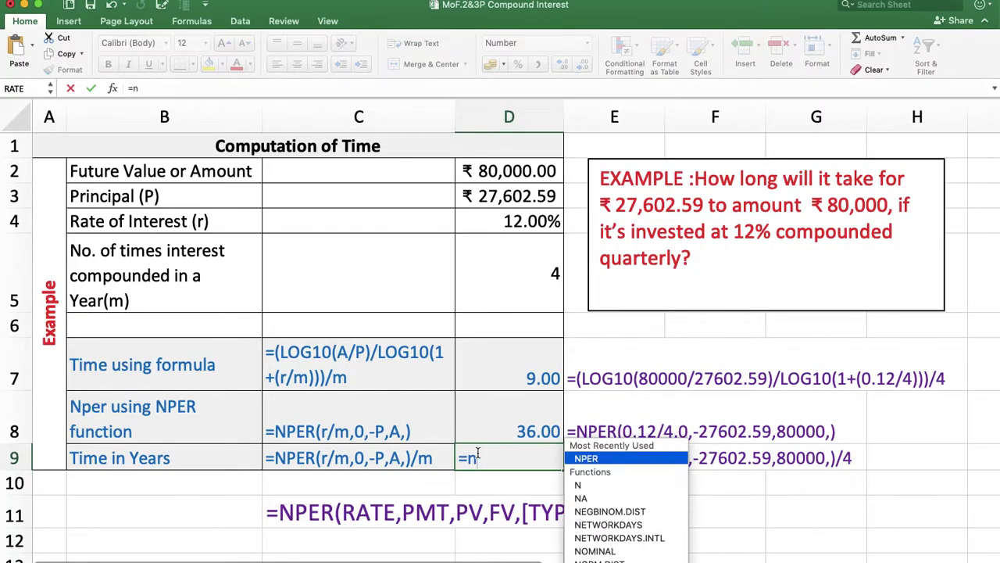
double_click(595, 459)
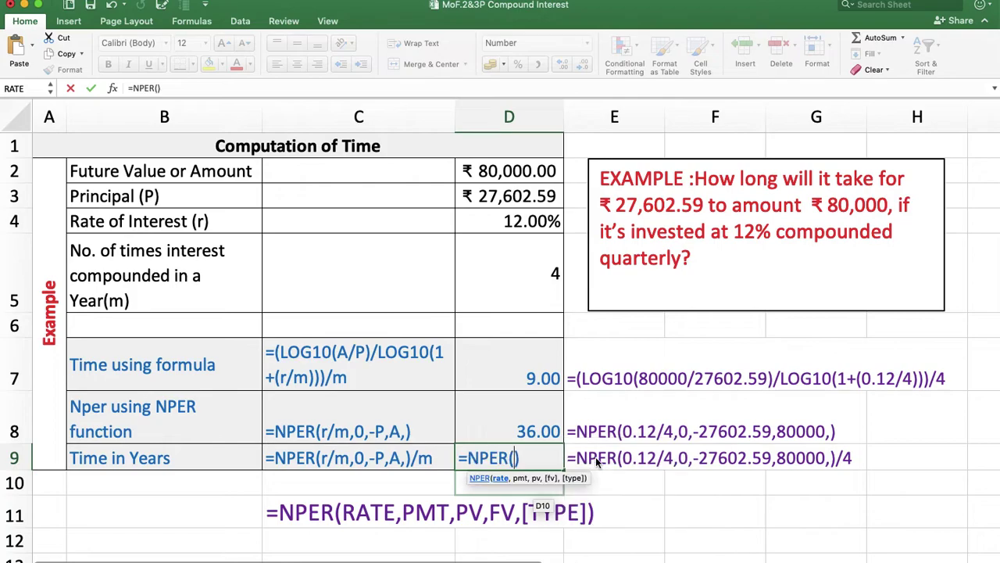
click(497, 223)
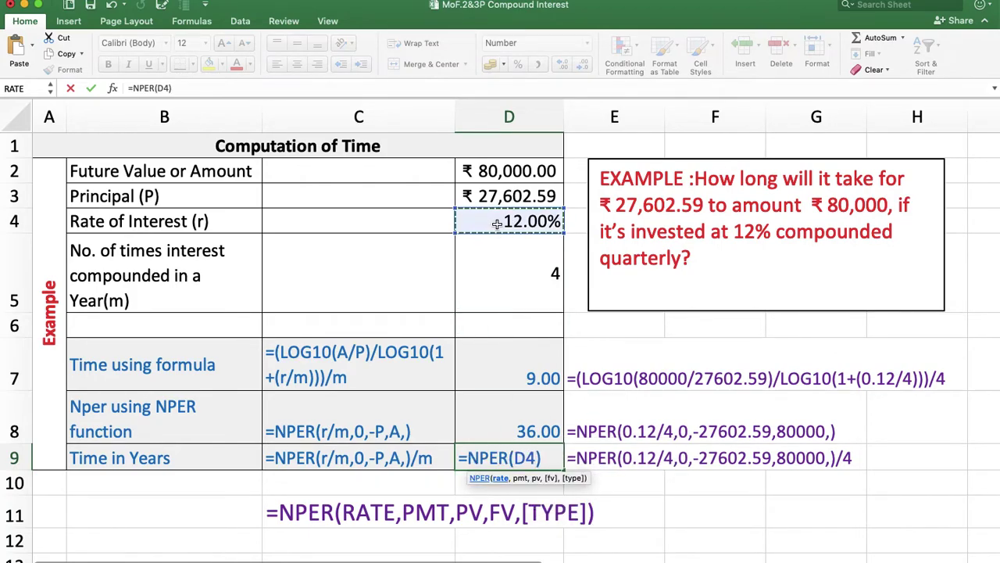
text(/)
click(512, 268)
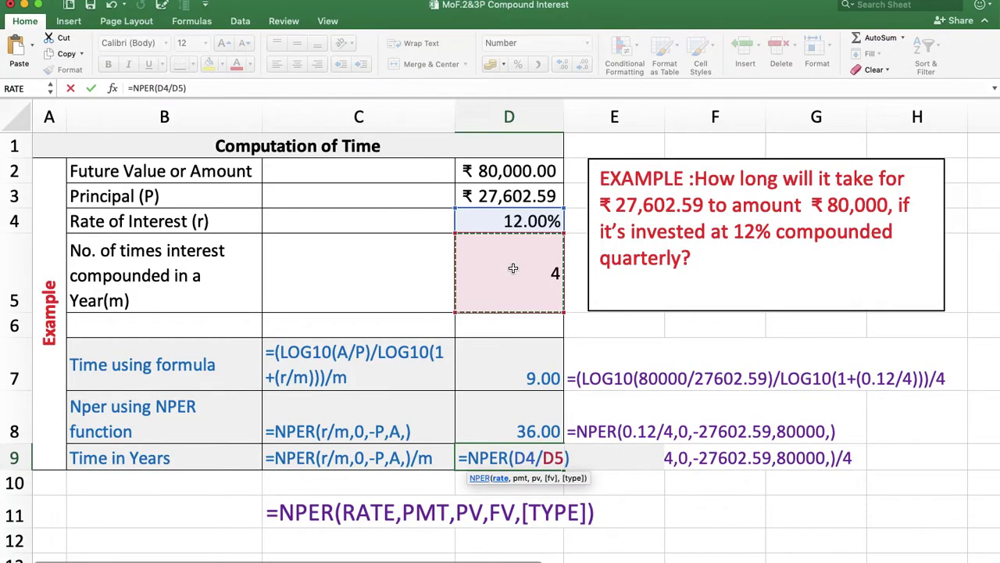
text(,)
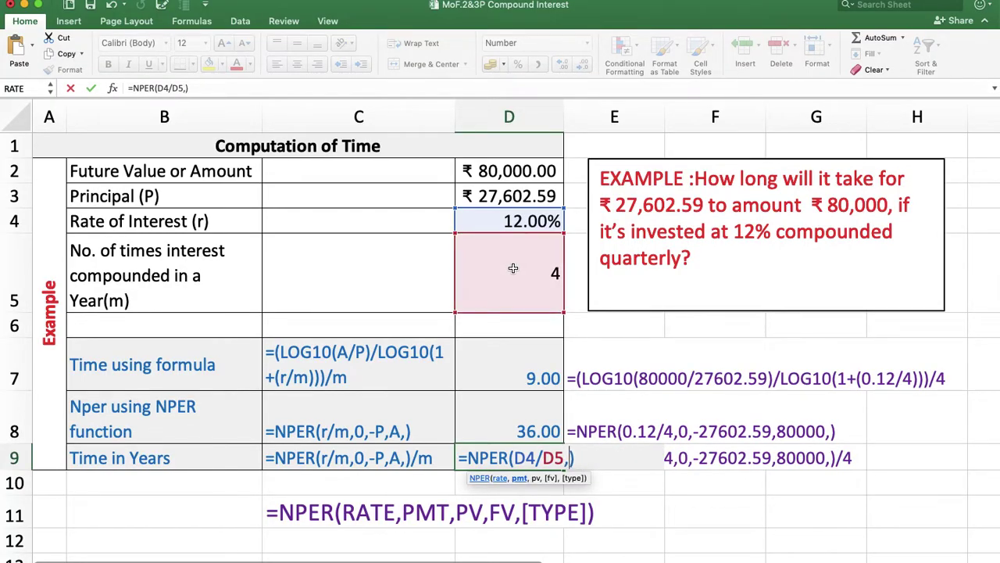
Fill in the D9 NPER arguments with payment 0, present value -D3, future value D2 and an empty type
text(0,-)
click(500, 196)
text(,)
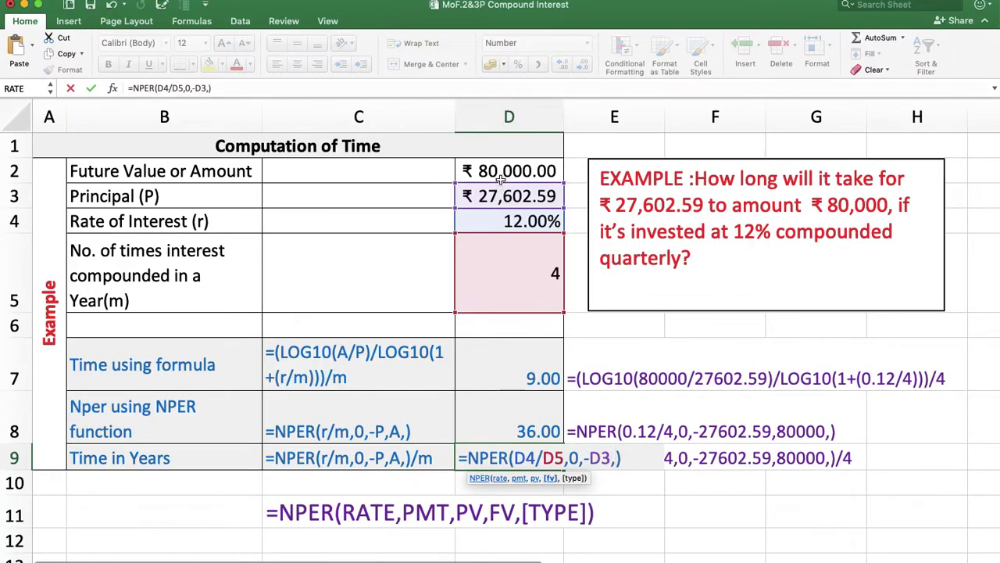
click(500, 171)
text(,)
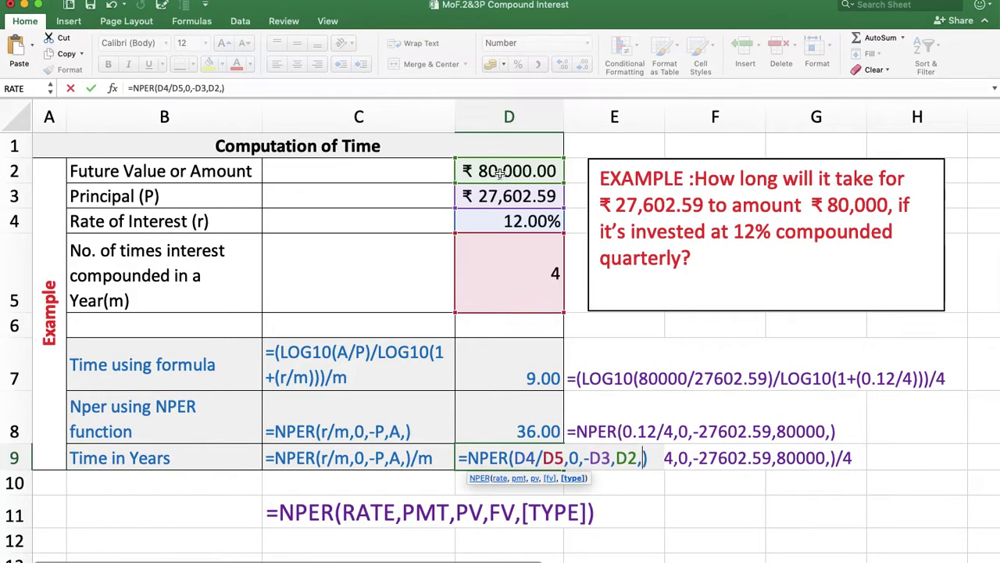
Divide the D9 NPER function by the compounding frequency in D5 and commit the formula
click(649, 459)
text(*)
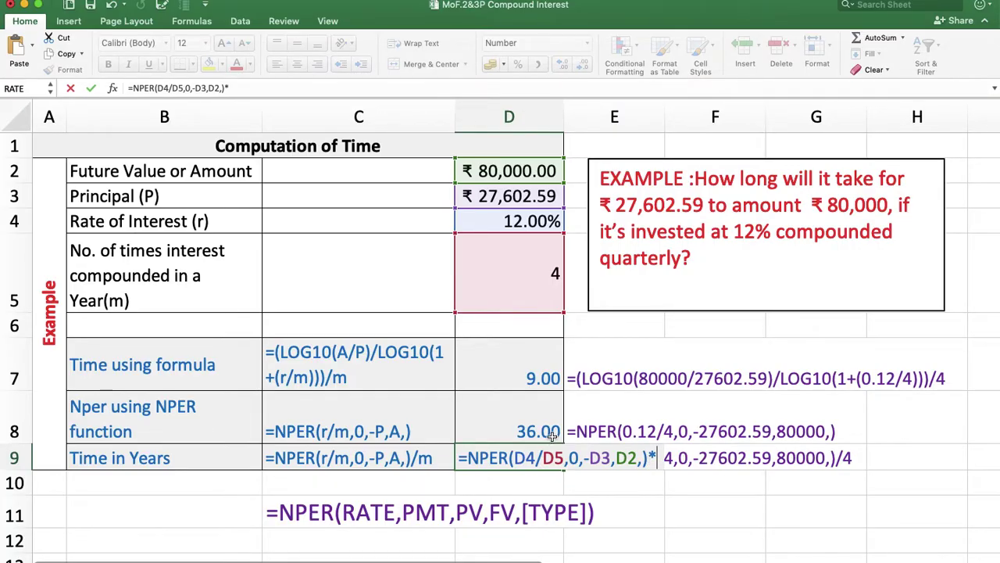
click(533, 268)
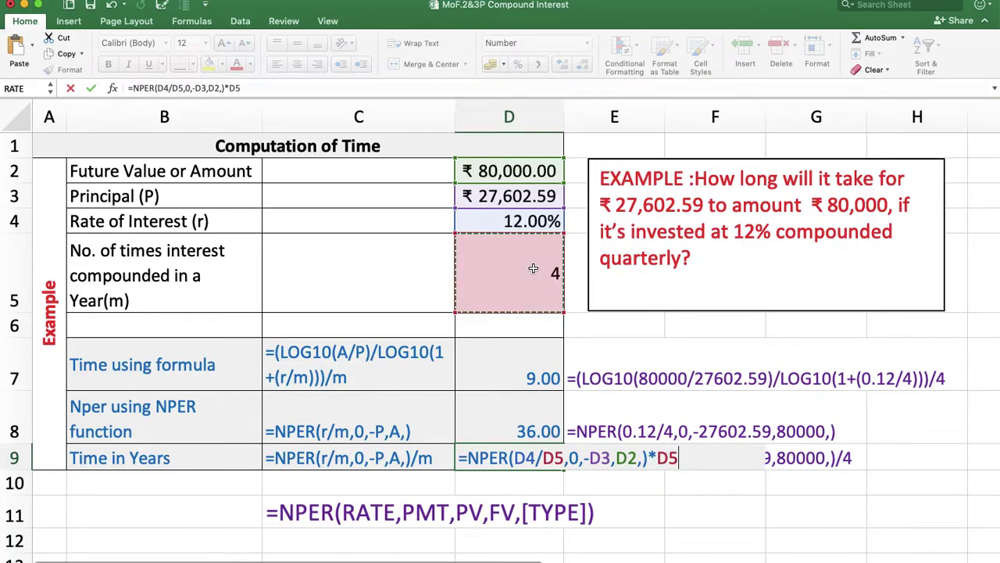
click(658, 458)
key(BackSpace)
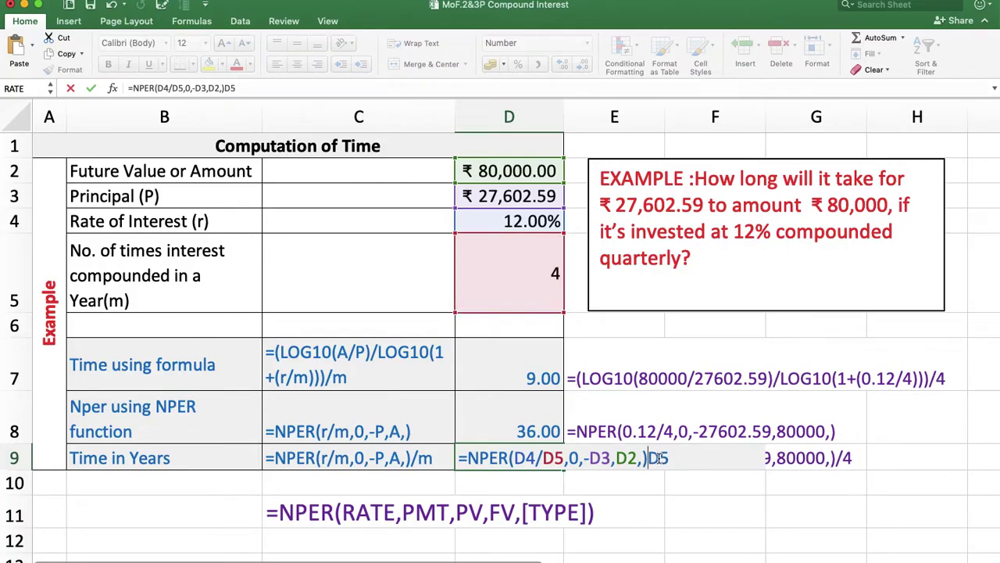
text(/)
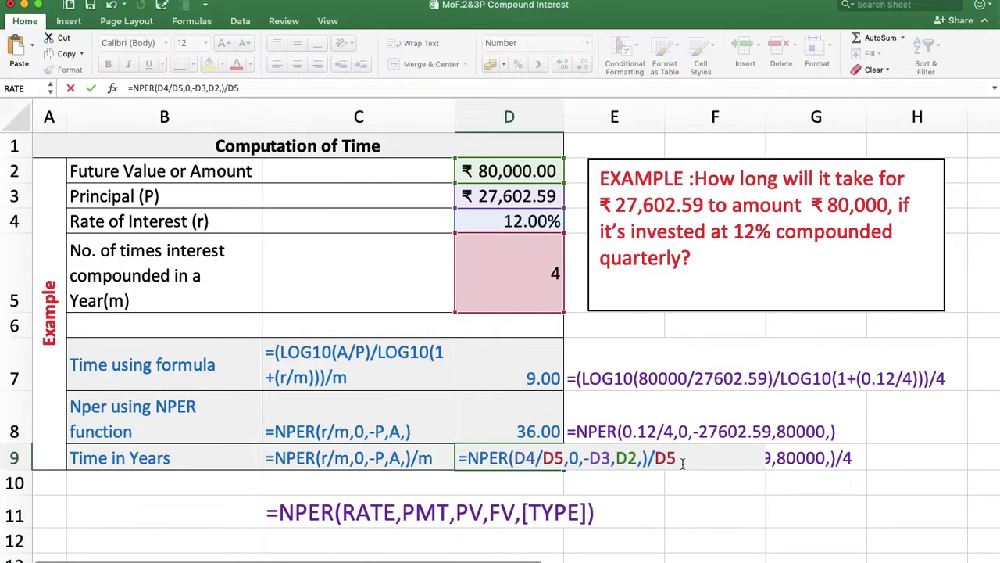
key(Return)
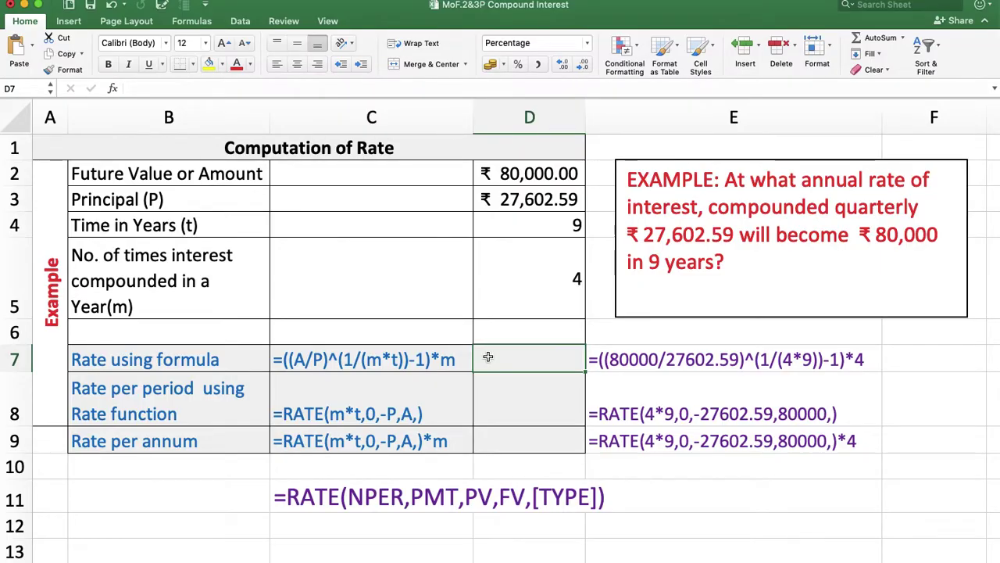
Start the rate formula in cell D7 of the Computation of Rate sheet with =((D2/D3)
text(=)
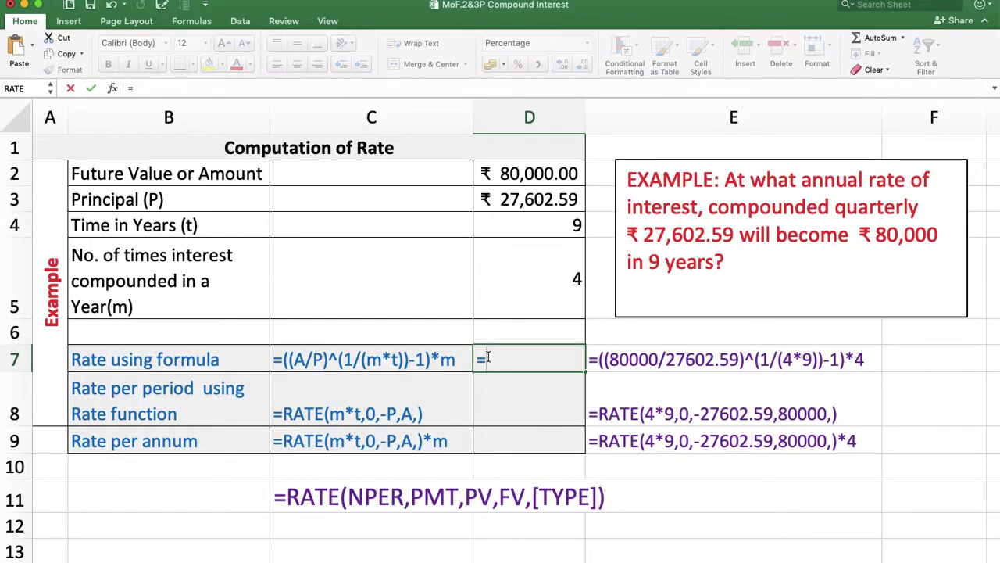
text((()
click(522, 175)
text(/)
click(531, 202)
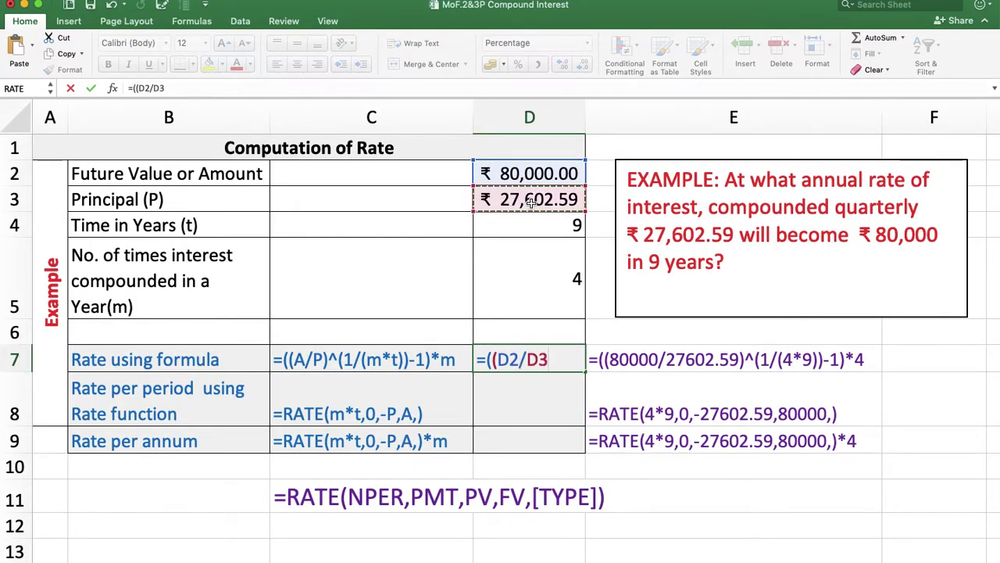
text())
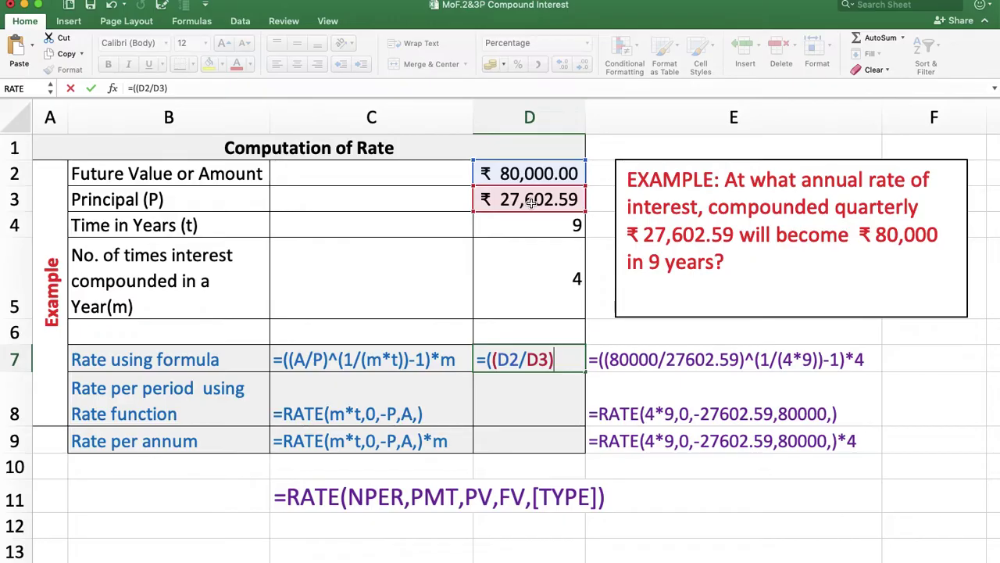
Complete the D7 formula by raising the ratio to (1/(D5*D4)), subtracting 1 and multiplying by D5, and commit it
text(^(1)
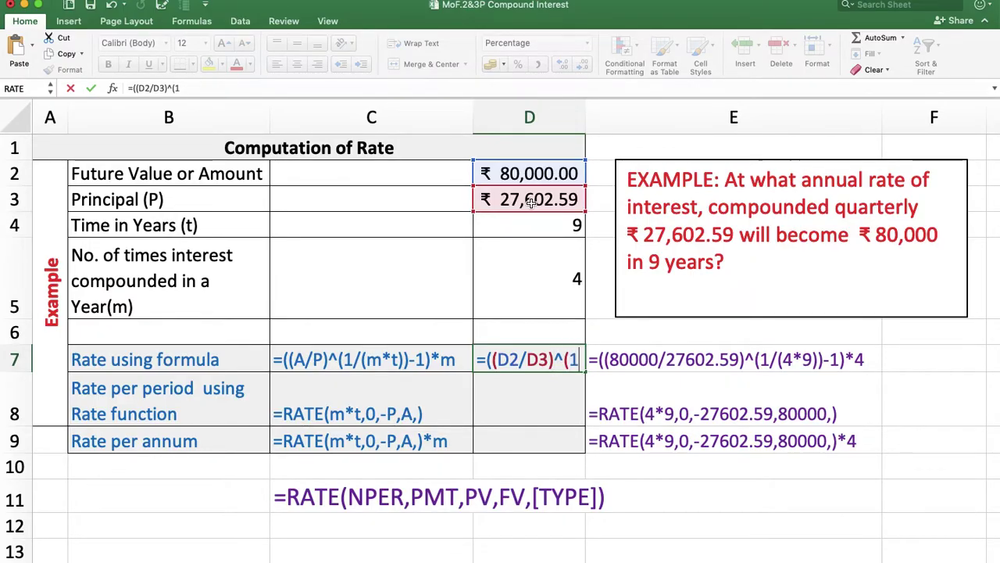
text(/()
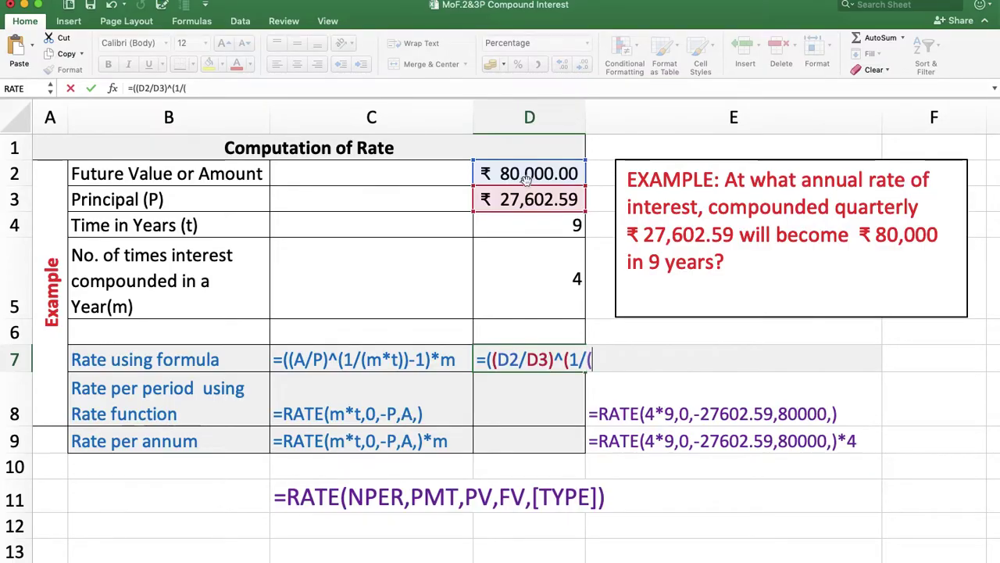
click(557, 278)
text(*)
click(549, 225)
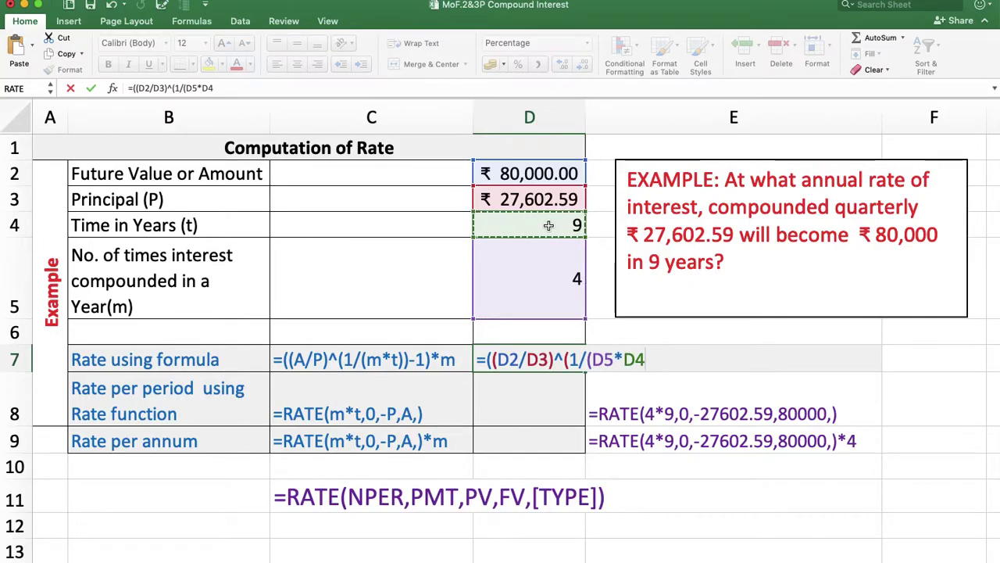
text())-1))
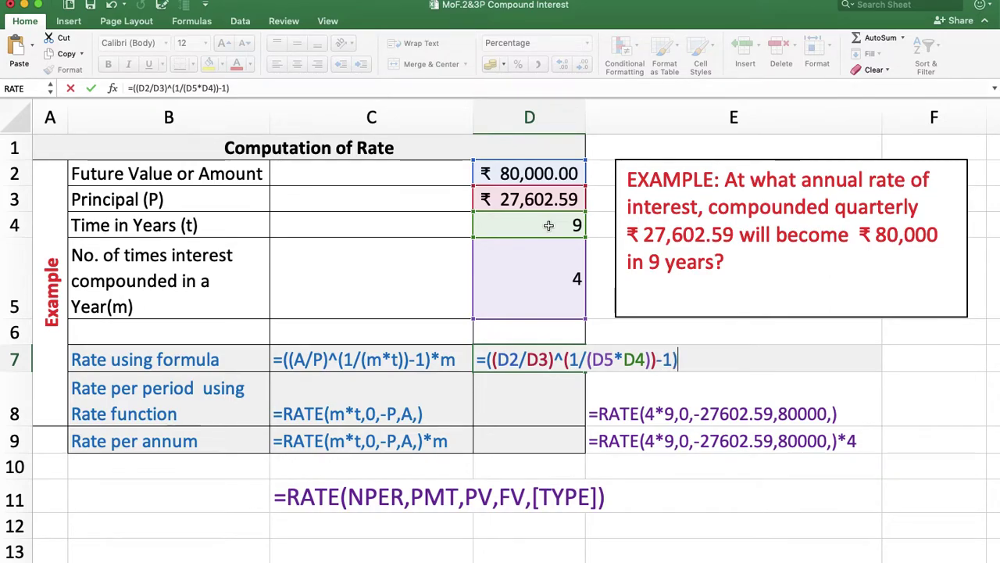
text(*)
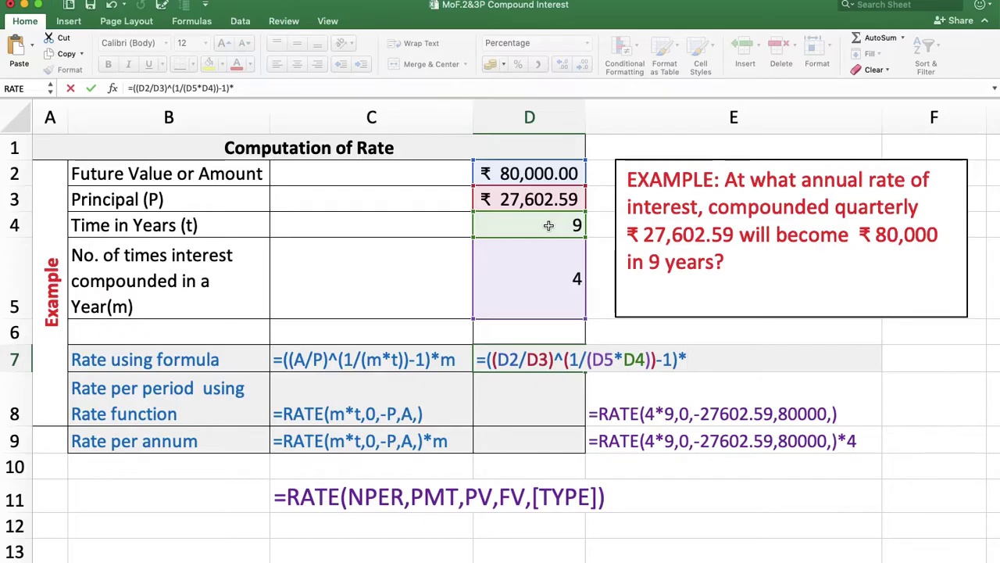
click(546, 262)
key(Return)
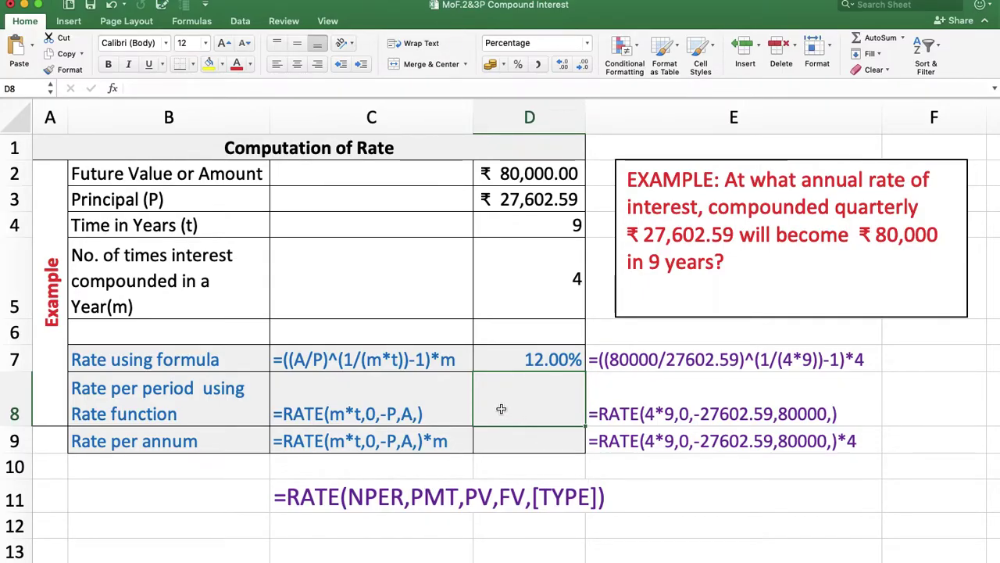
Start a RATE function in cell D8 with D5*D4 as the number-of-periods argument
text(=Ra)
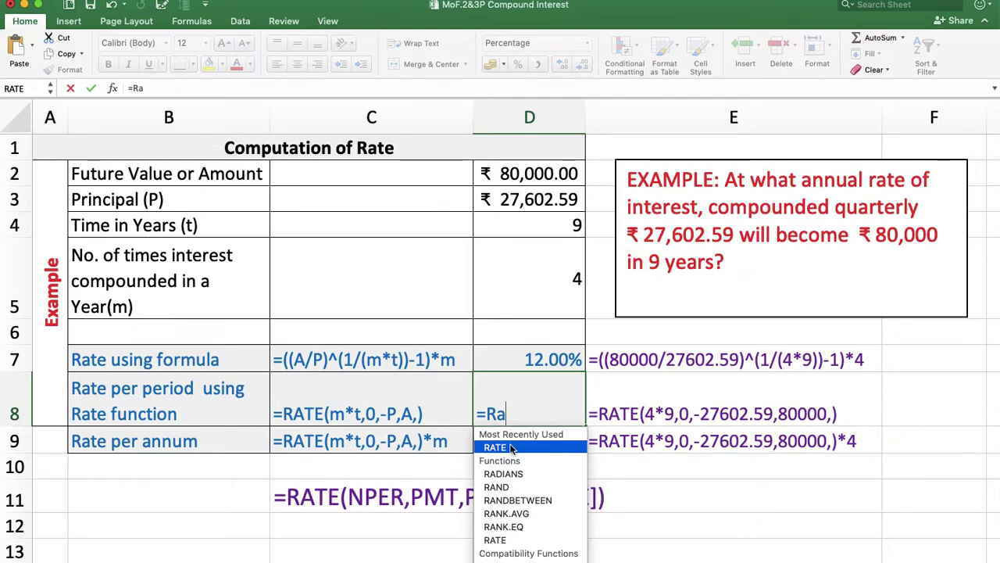
double_click(510, 447)
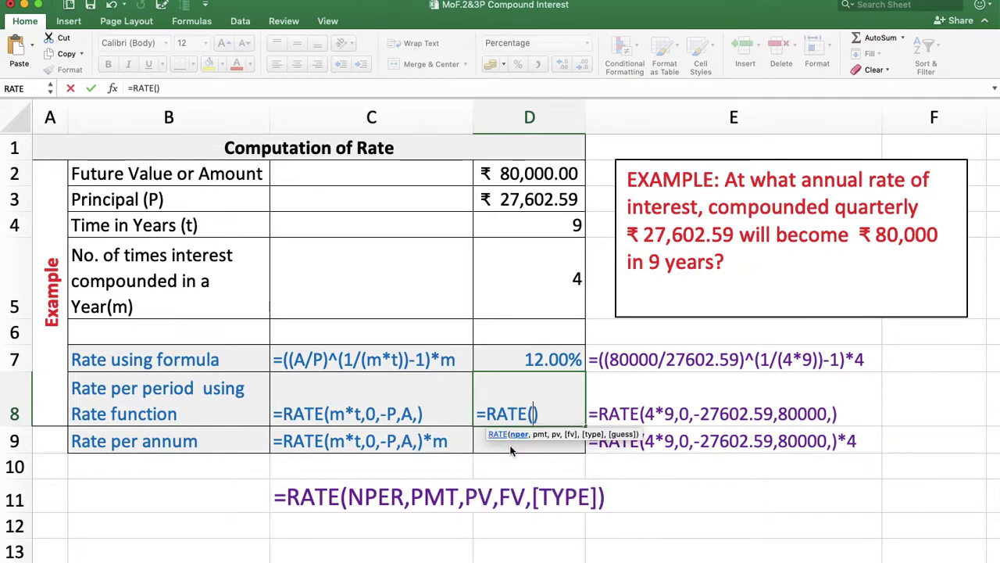
click(537, 305)
text(*)
click(532, 225)
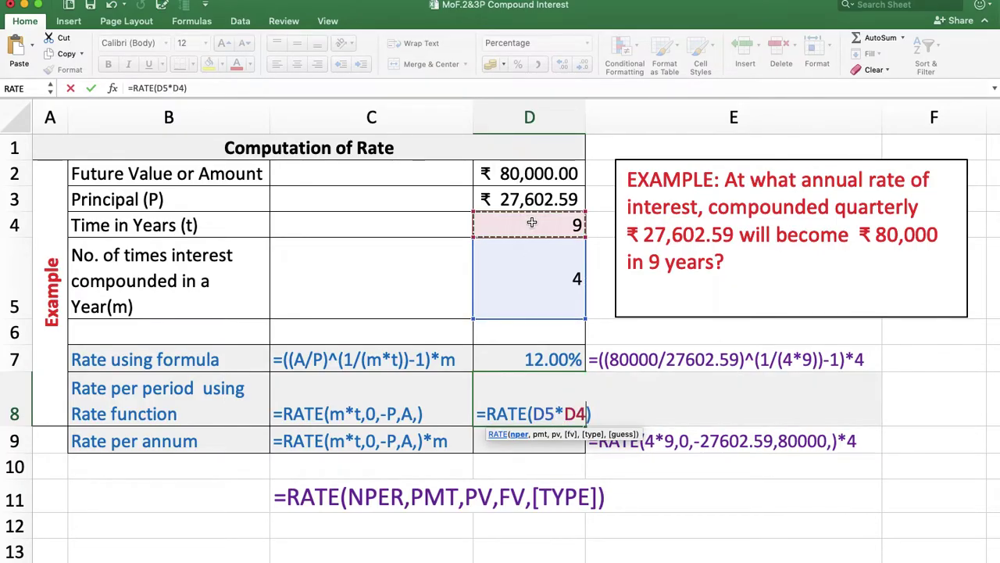
Complete the D8 RATE function with payment 0, present value -D3, future value D2 and an empty type, and commit it
text(,0)
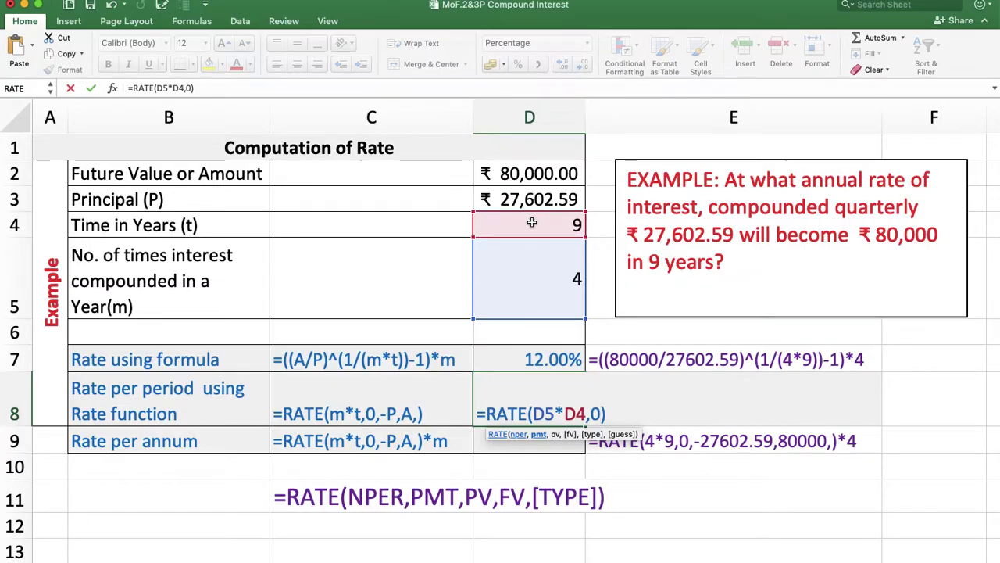
text(,-)
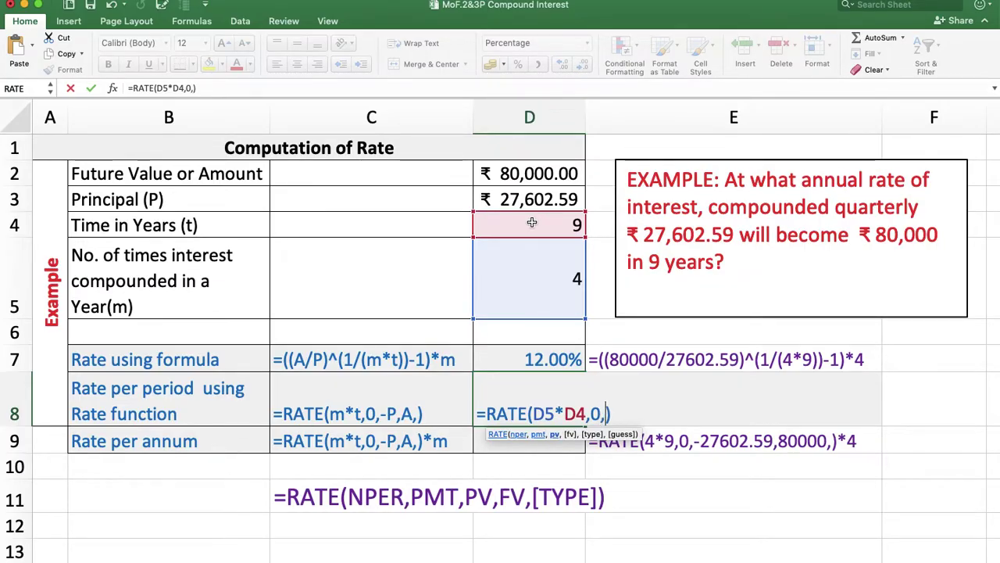
click(510, 200)
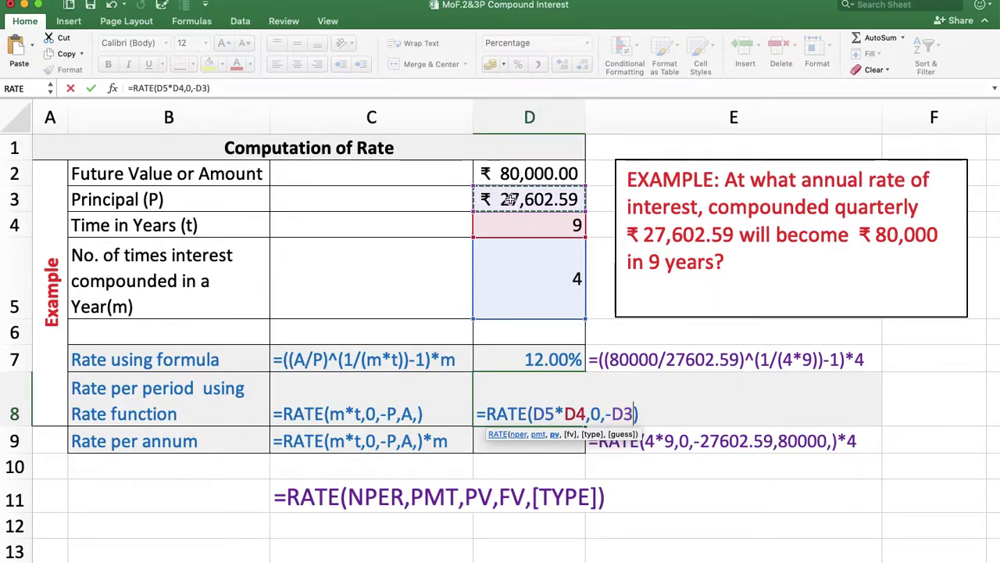
text(,)
click(509, 175)
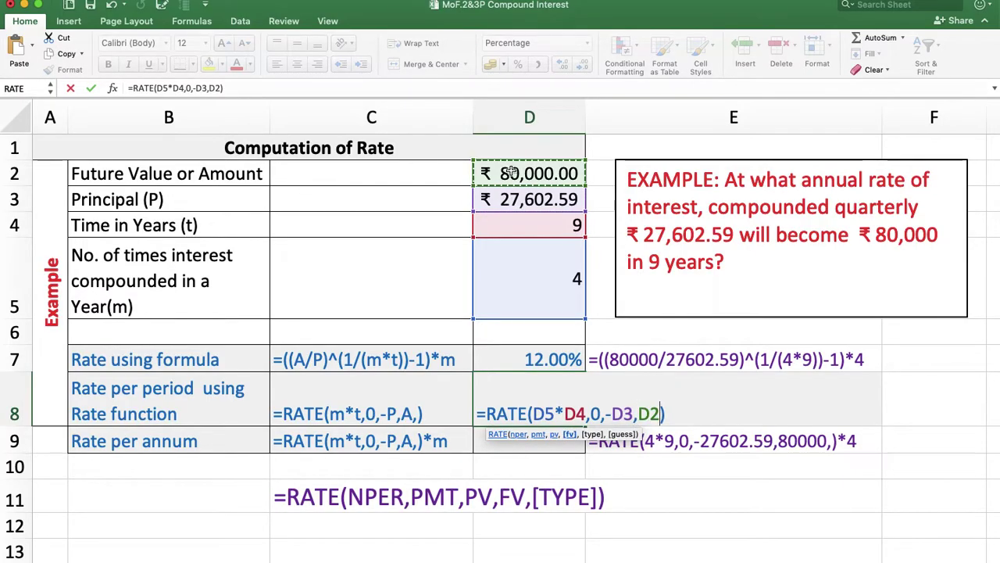
text(,)
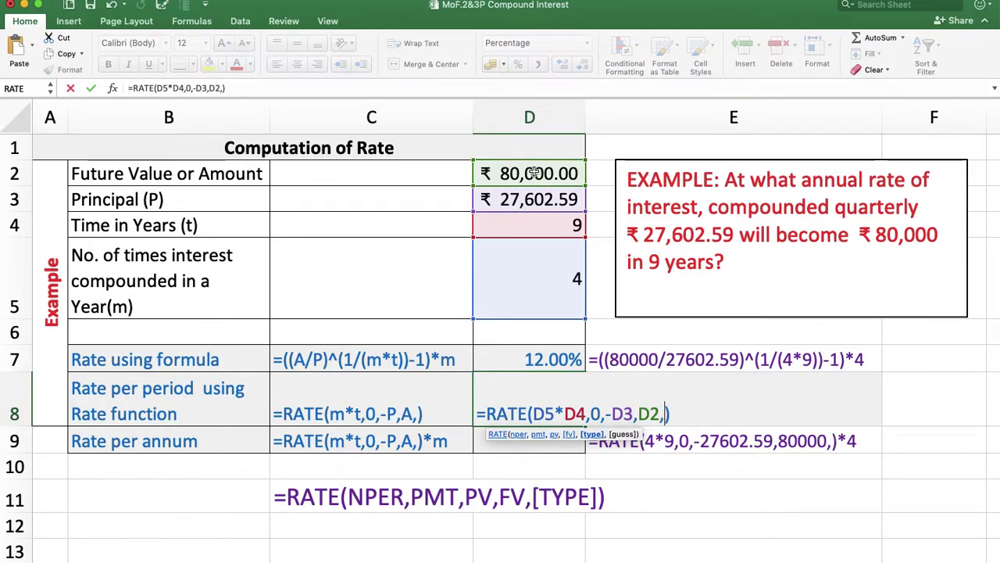
click(674, 410)
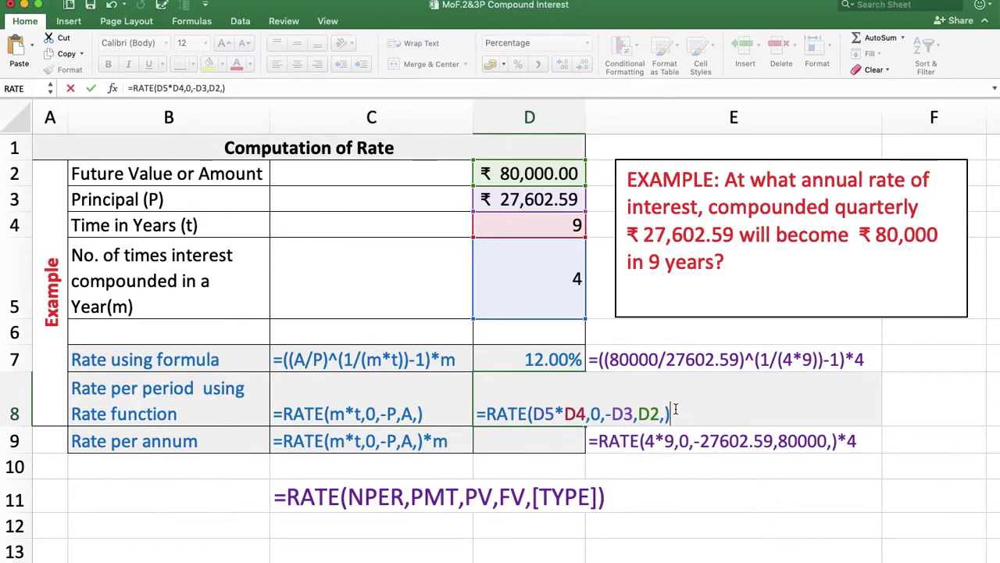
key(Return)
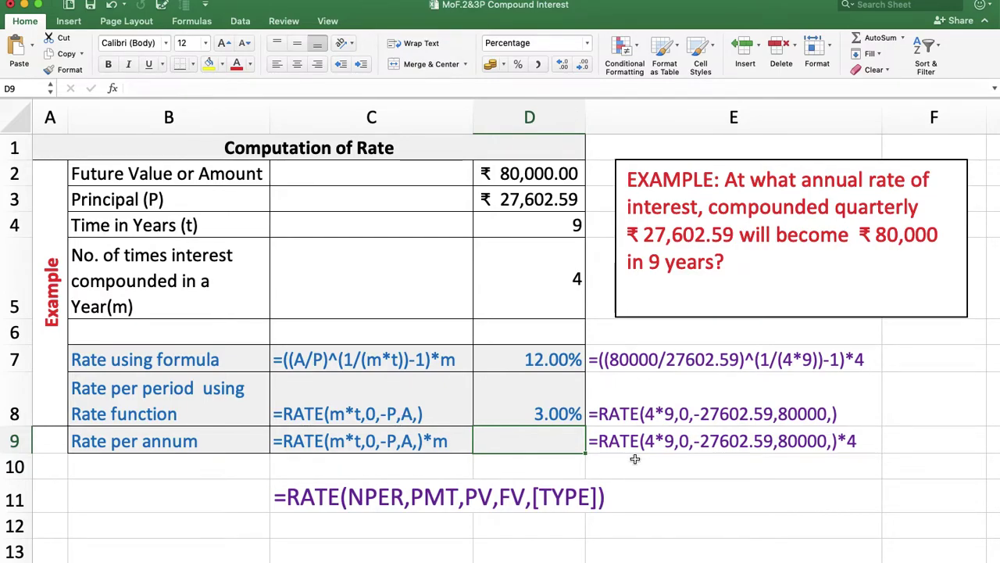
Start a RATE function in the Rate per annum cell D9 with D5*D4 as the number-of-periods argument
click(504, 438)
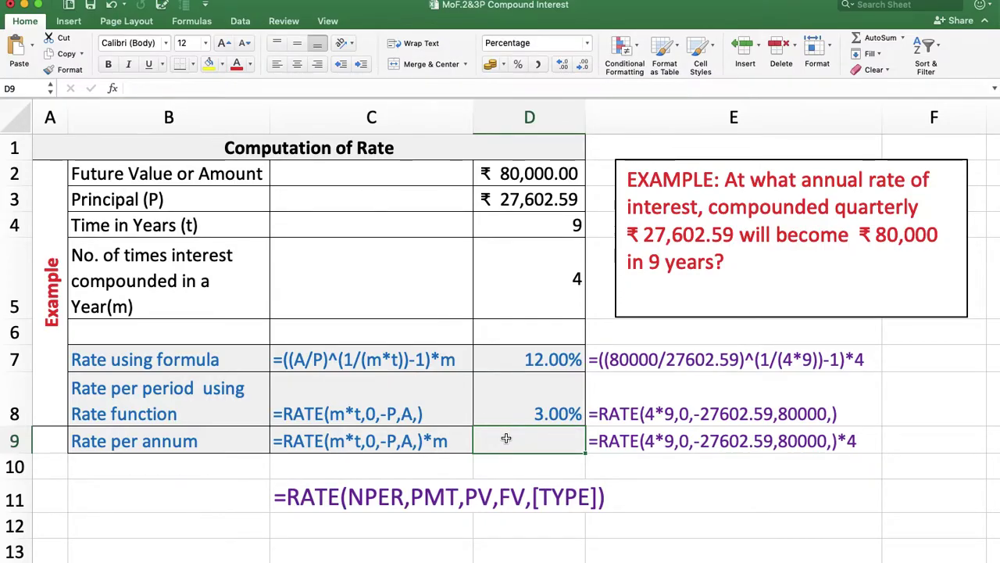
text(=R)
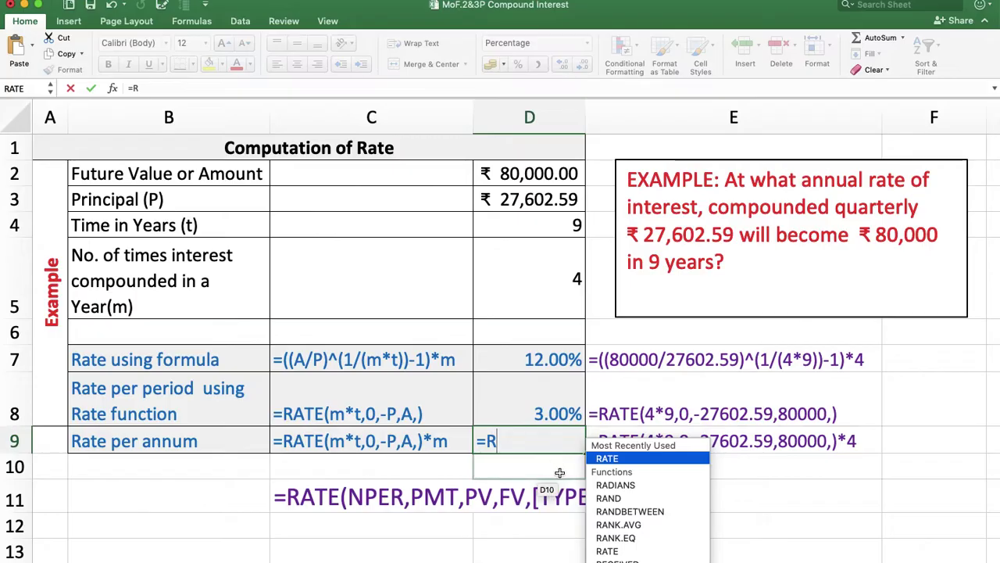
double_click(602, 458)
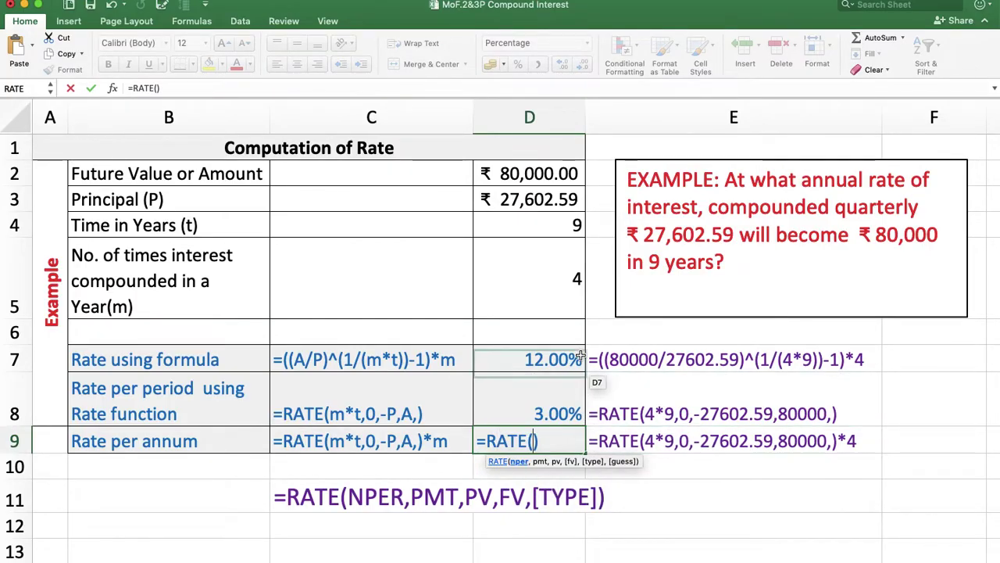
click(562, 272)
text(*)
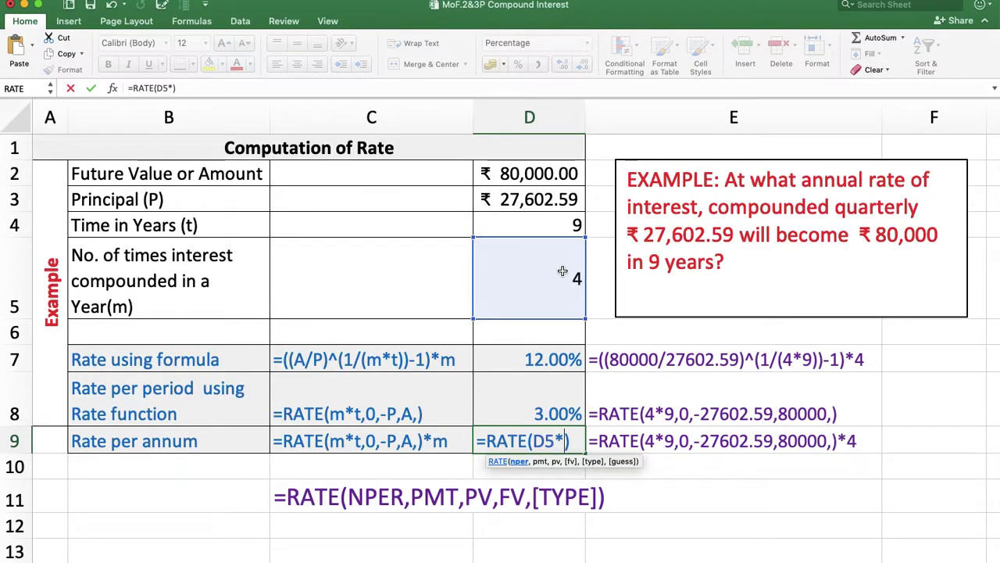
click(549, 228)
Fill in the D9 RATE arguments with payment 0, present value -D3, future value D2 and an empty type
text(,)
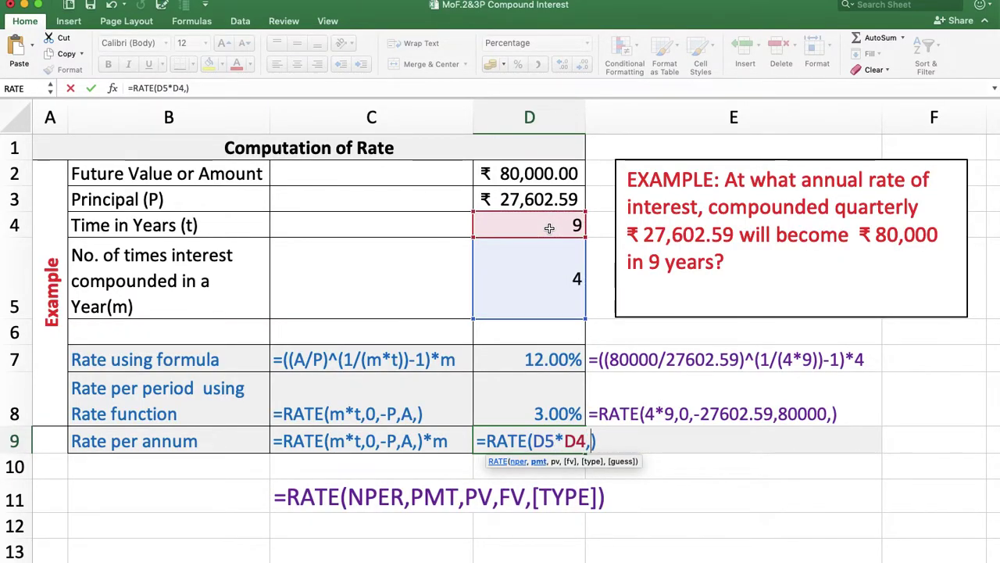
text(0,-)
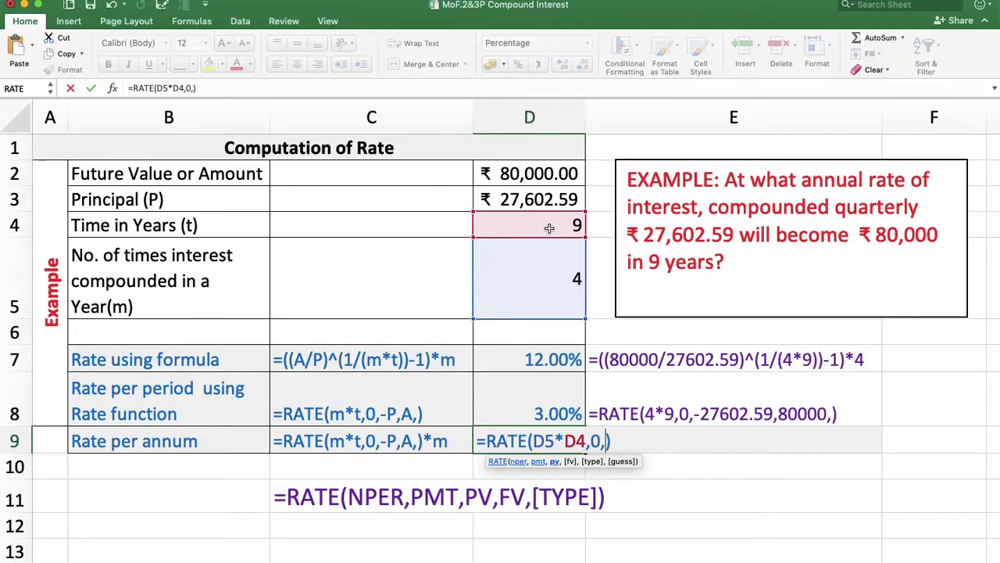
click(536, 196)
text(,)
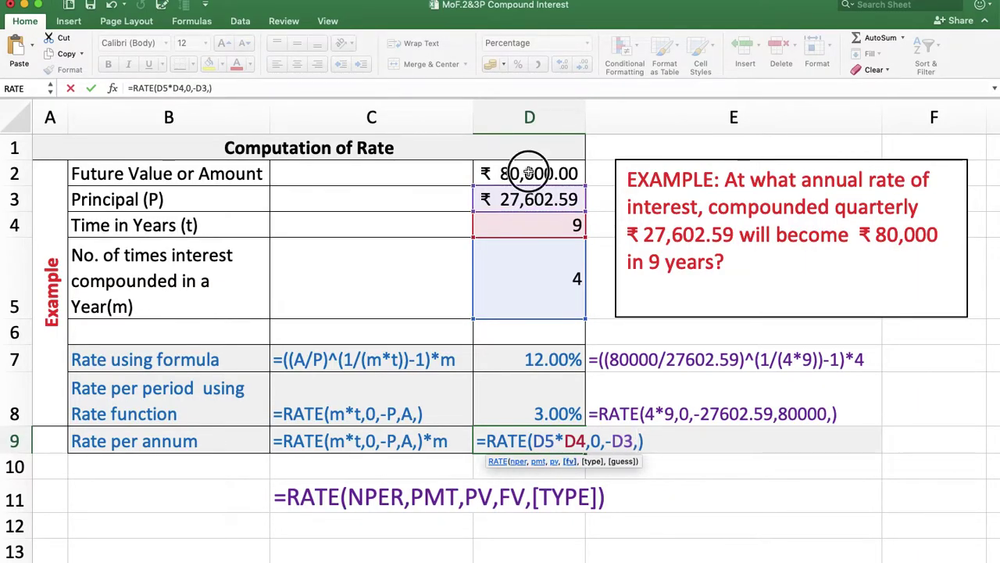
click(529, 174)
text(,)
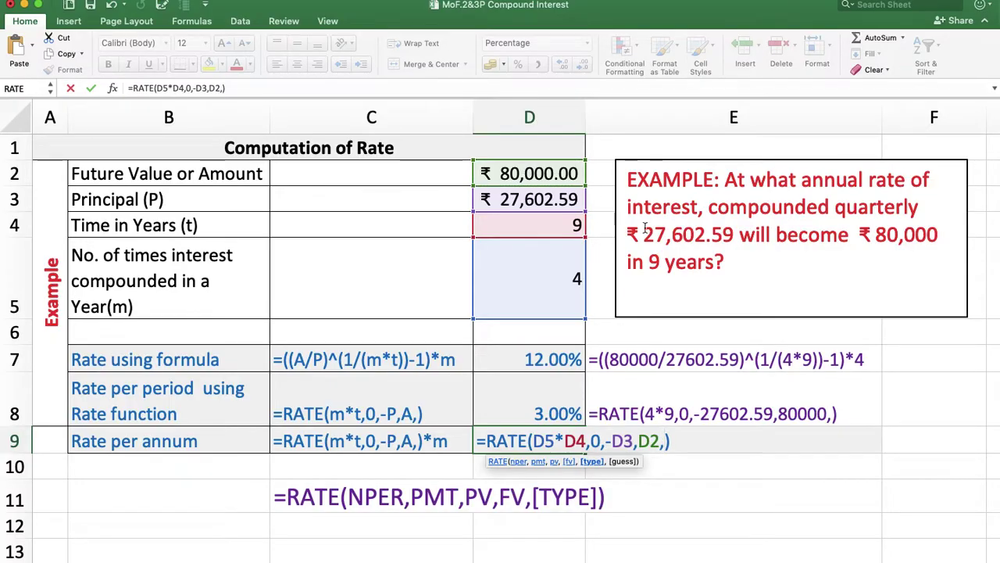
Multiply the D9 RATE function by the compounding frequency in D5 and commit the formula
text())
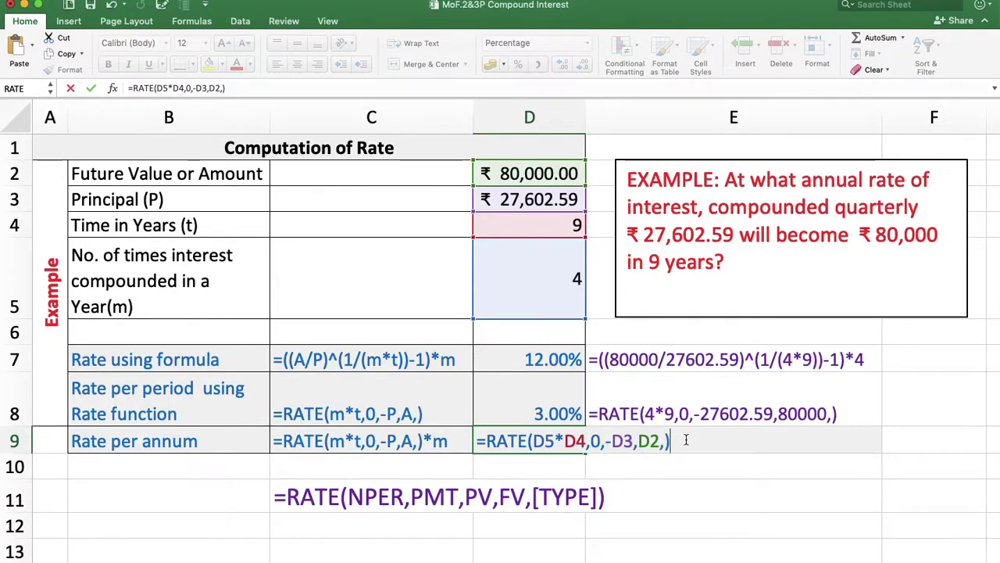
text(*)
click(542, 295)
key(Return)
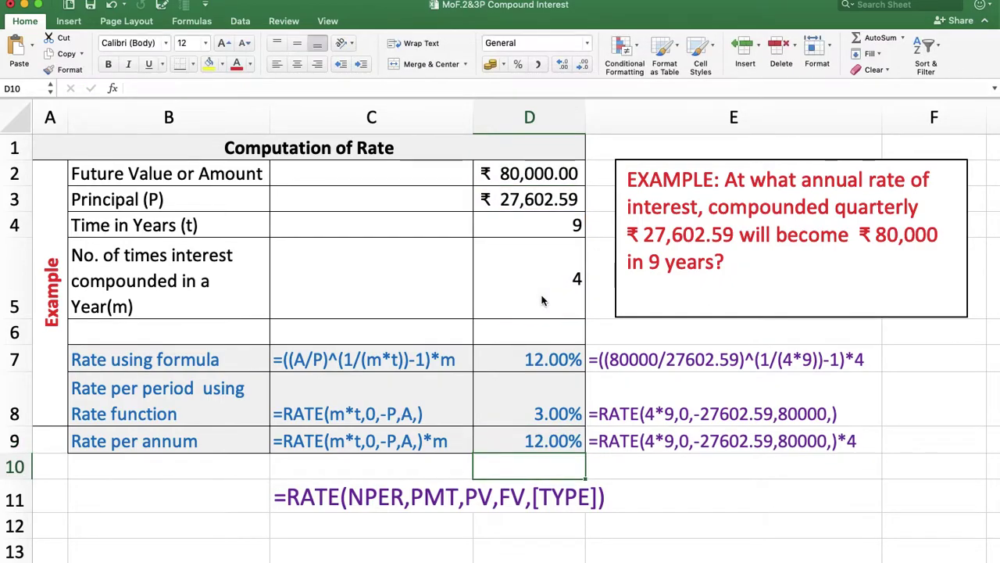